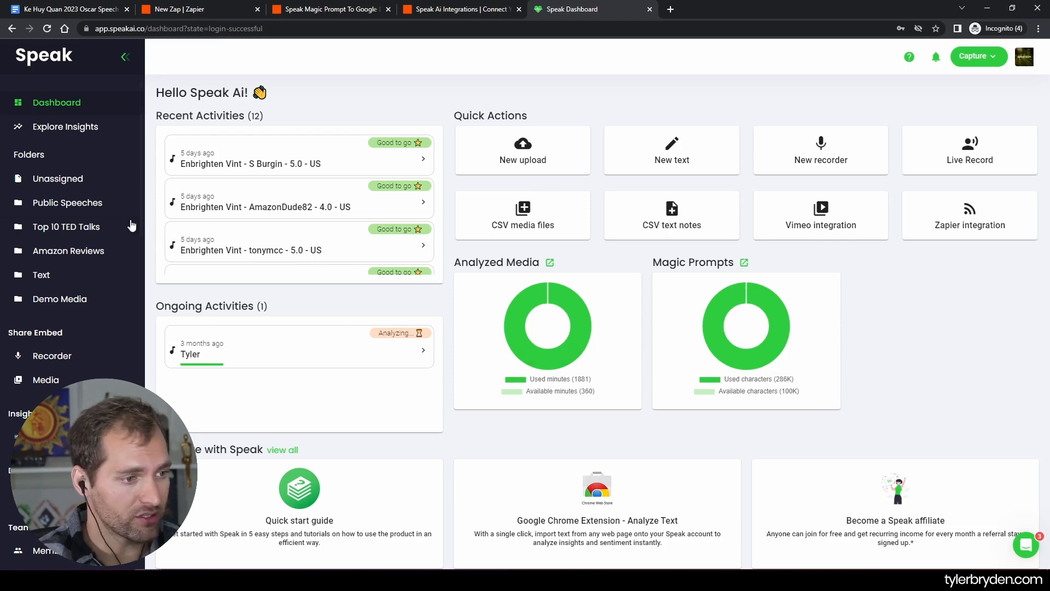
# Open the "Jame Lee Curtis 2023 Oscar Speech" recording in the Public Speeches folder and view its transcript.
pyautogui.click(77, 214)
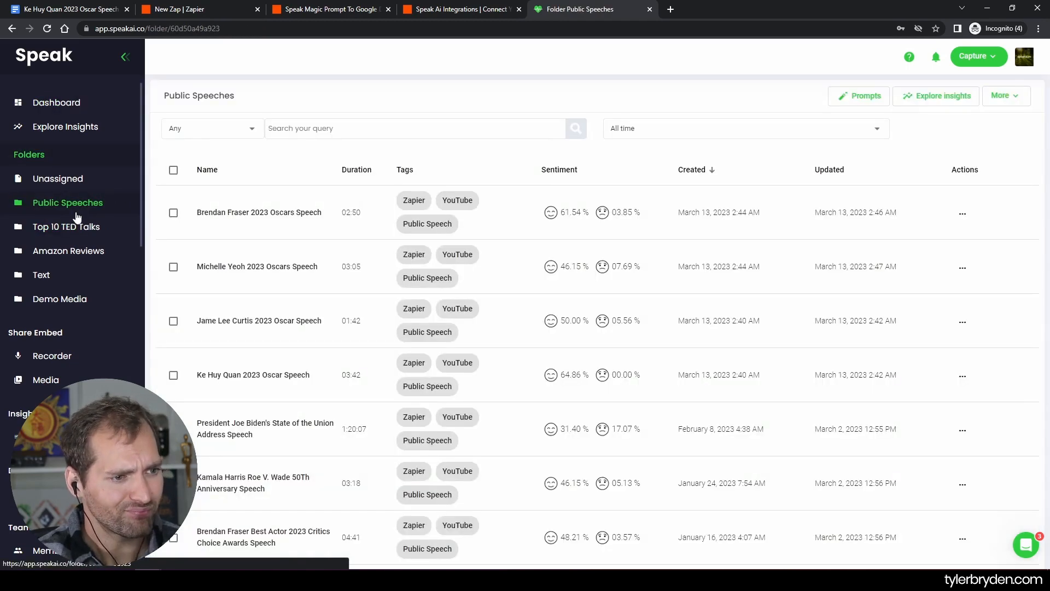
pyautogui.click(327, 320)
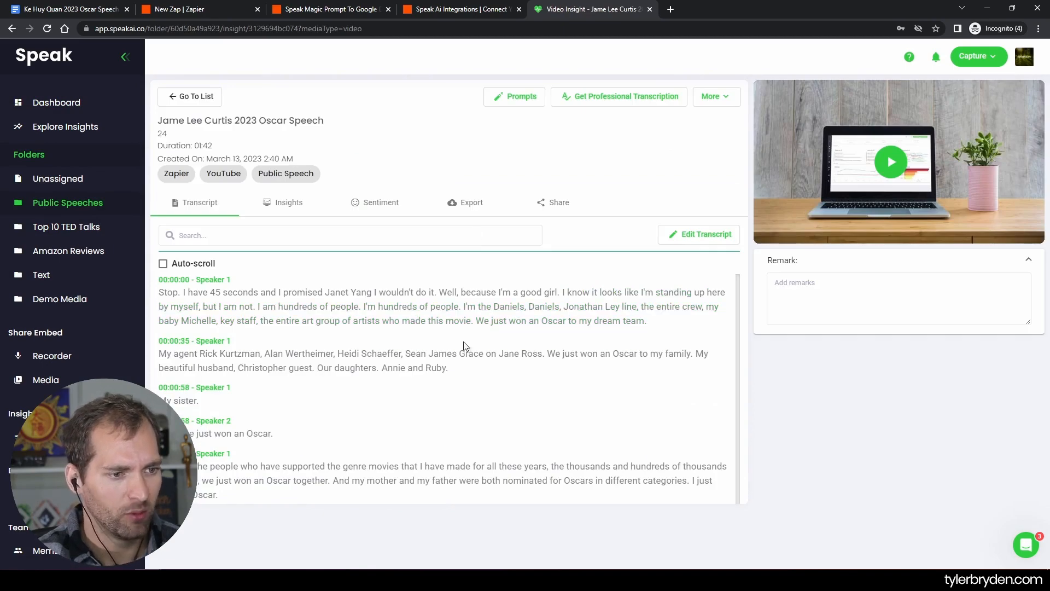
pyautogui.scroll(-1, 500, 465)
pyautogui.scroll(1, 500, 464)
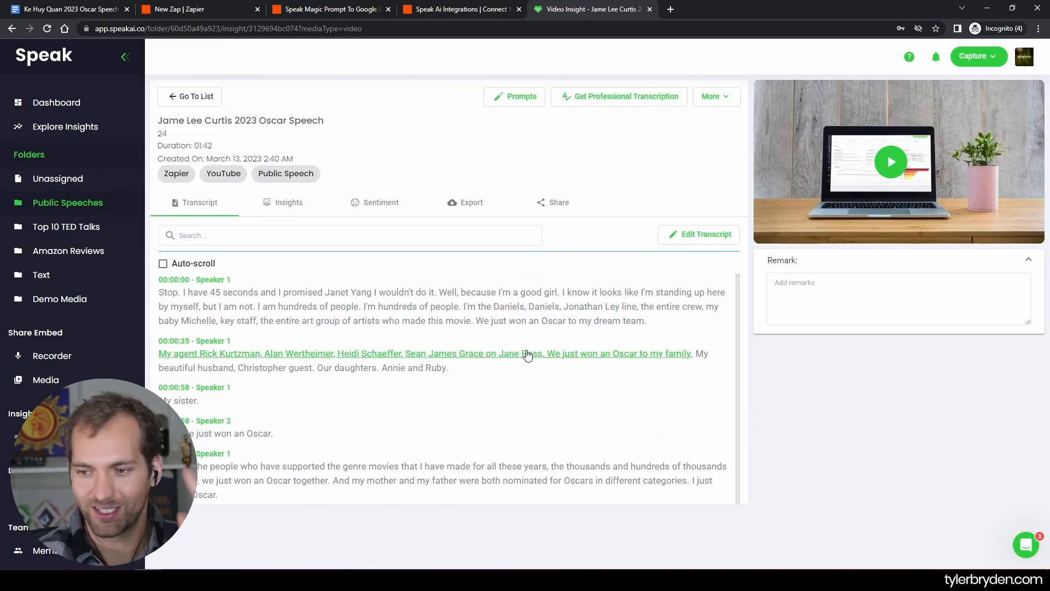
# Open Magic Prompts for this speech and set the assistant type to Researcher.
pyautogui.click(495, 96)
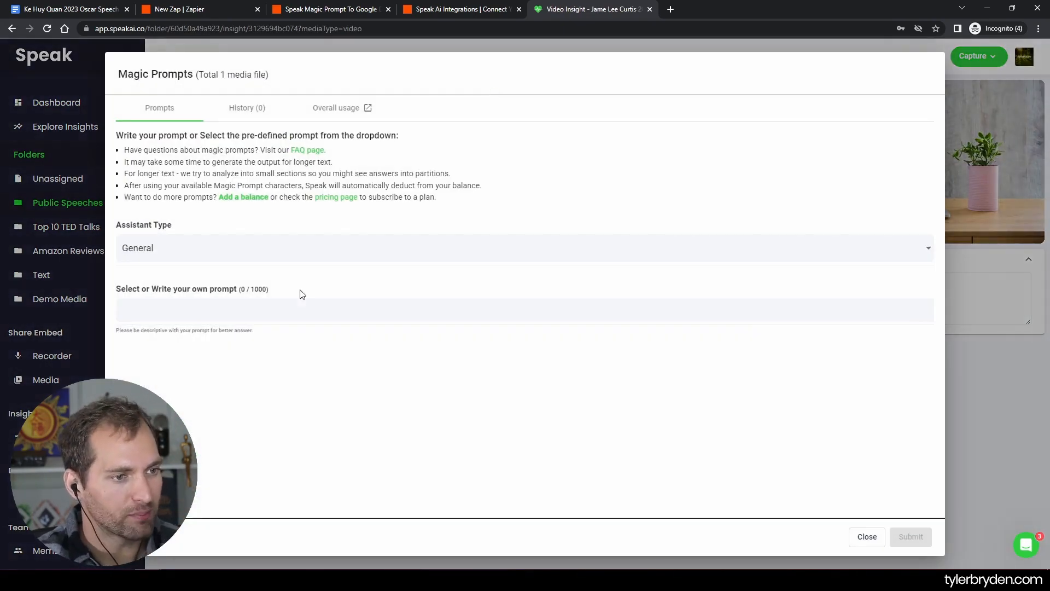
pyautogui.click(217, 255)
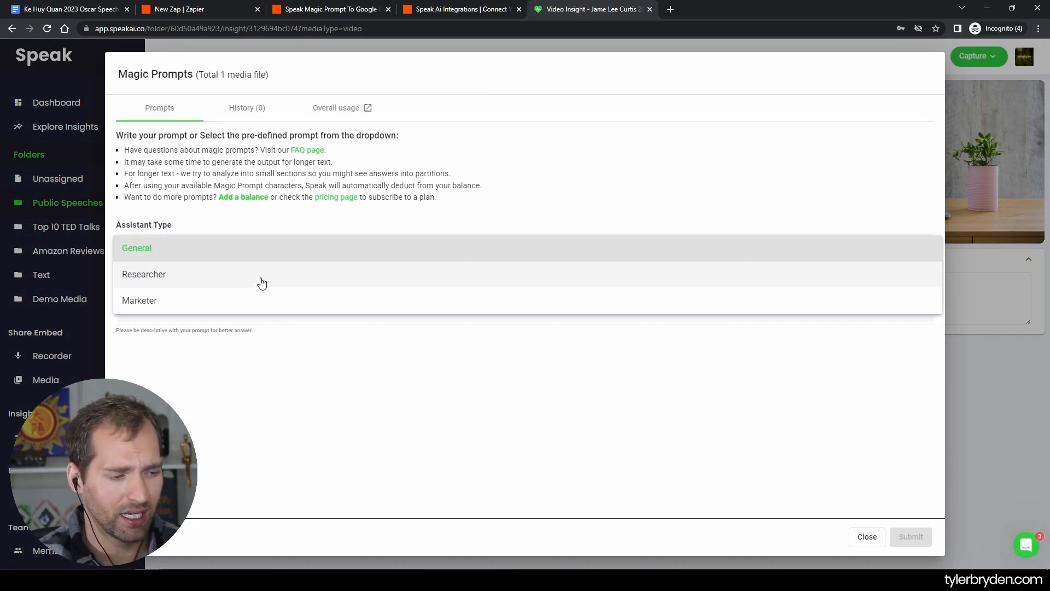
pyautogui.click(262, 281)
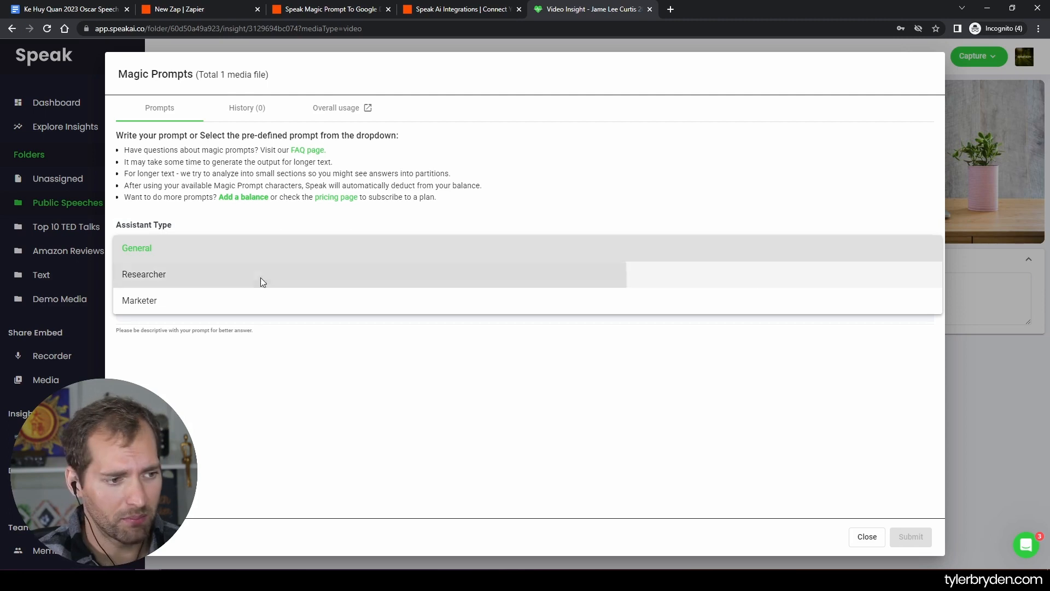
# Submit the predefined prompt "Give 5 meaningful takeaways with some context" and close Magic Prompts.
pyautogui.click(279, 312)
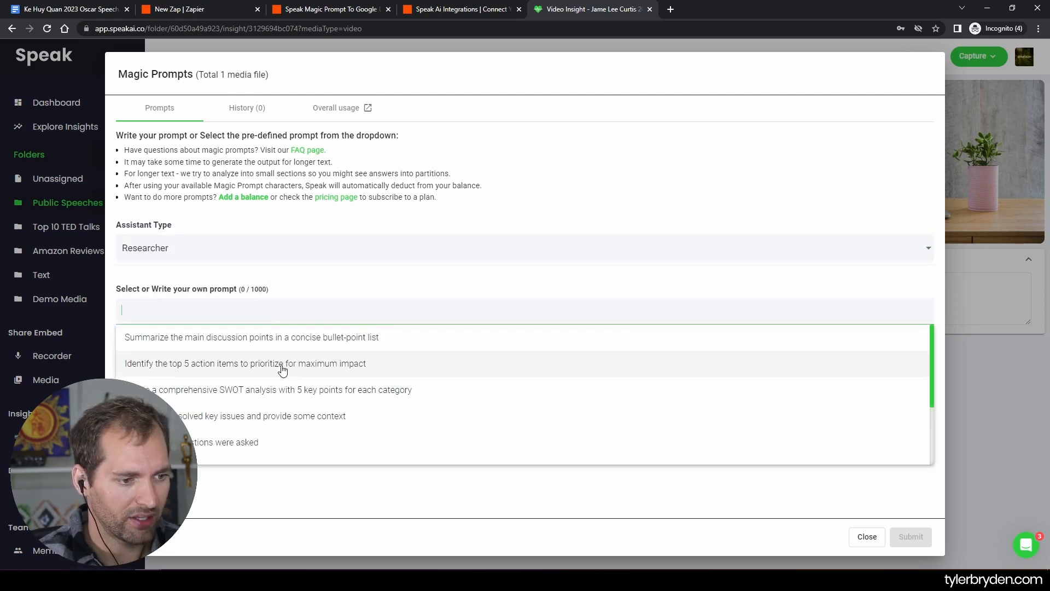
pyautogui.scroll(-1, 260, 392)
pyautogui.scroll(1, 257, 383)
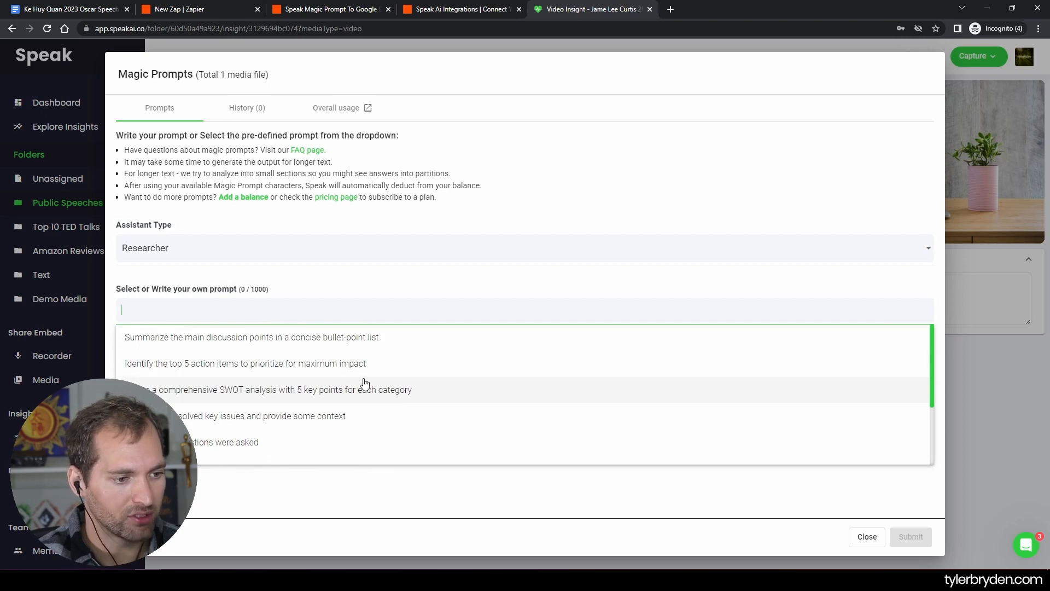
pyautogui.scroll(-3, 393, 421)
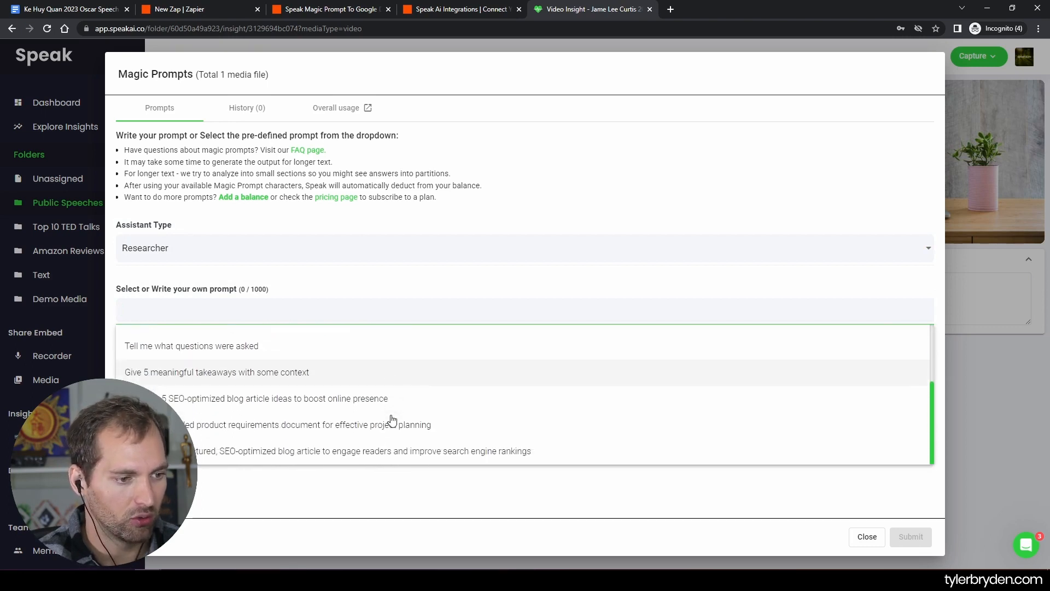
pyautogui.click(531, 380)
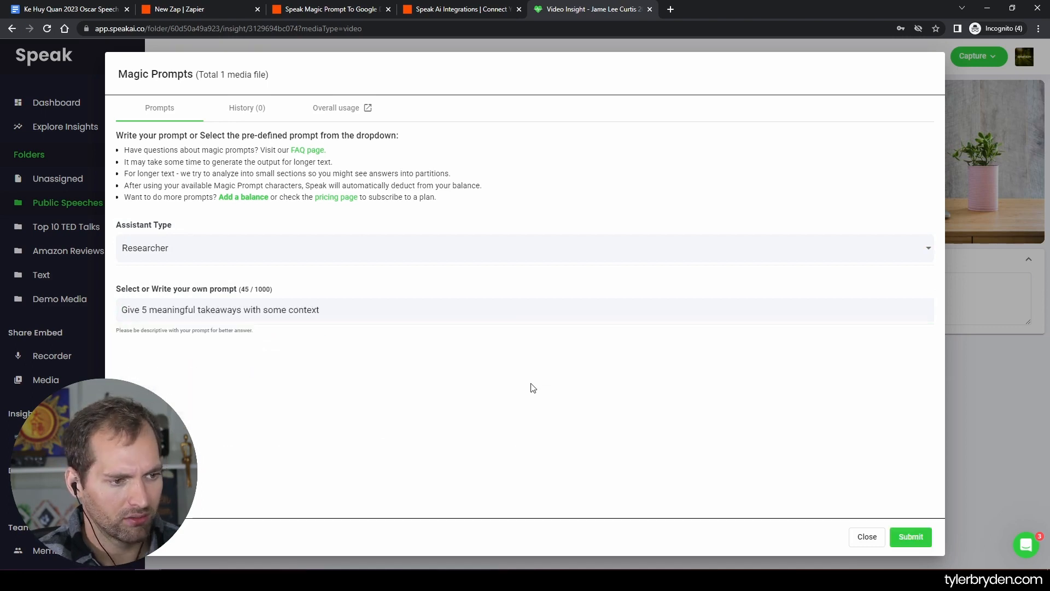
pyautogui.click(911, 536)
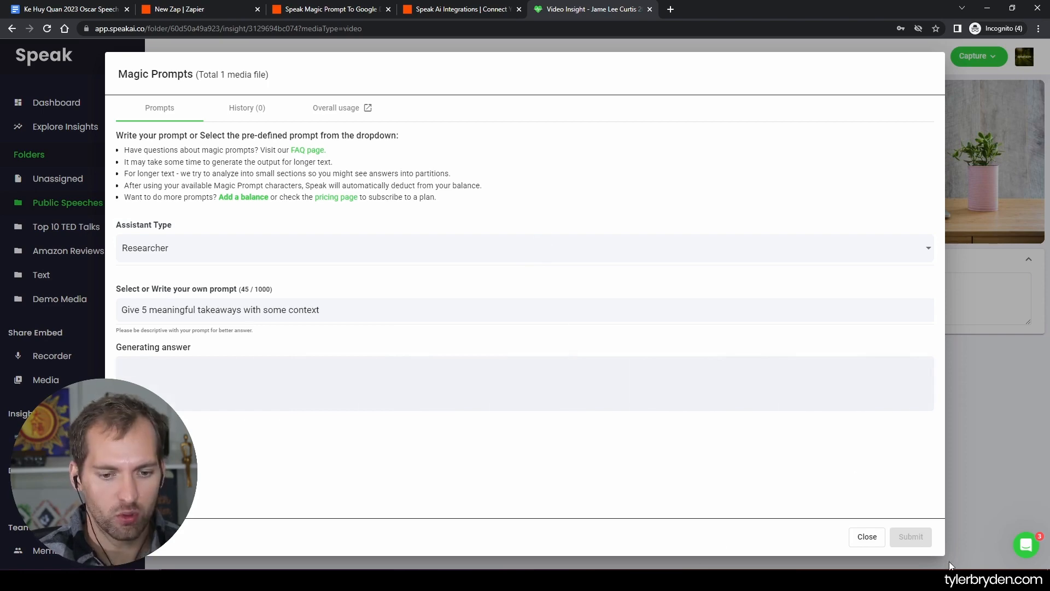
pyautogui.click(864, 537)
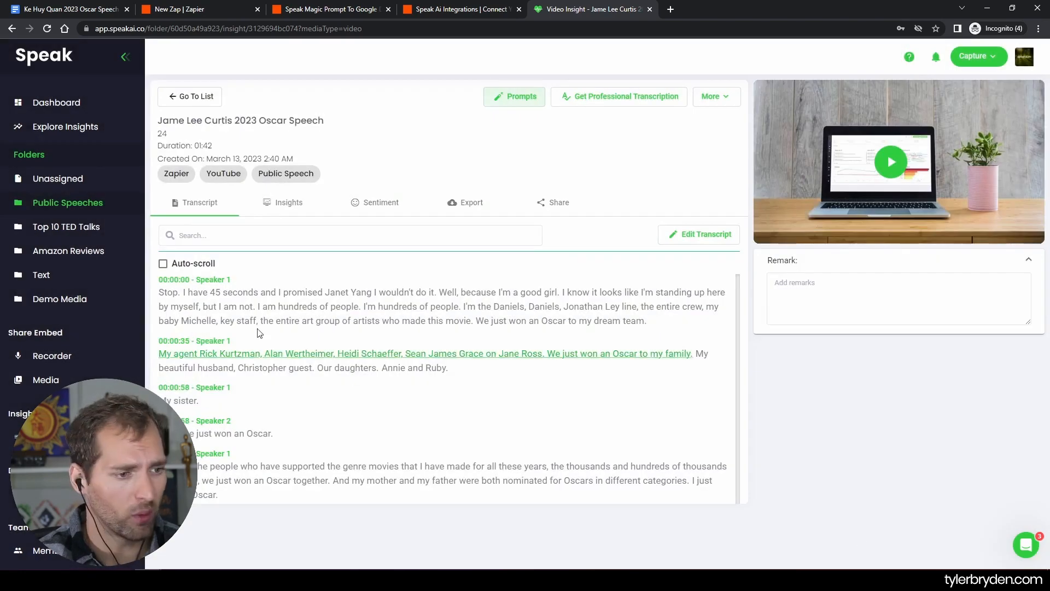
# Return to the Public Speeches list and view the Magic Prompts history of "Michelle Yeoh 2023 Oscars Speech".
pyautogui.click(190, 102)
pyautogui.scroll(-3, 288, 448)
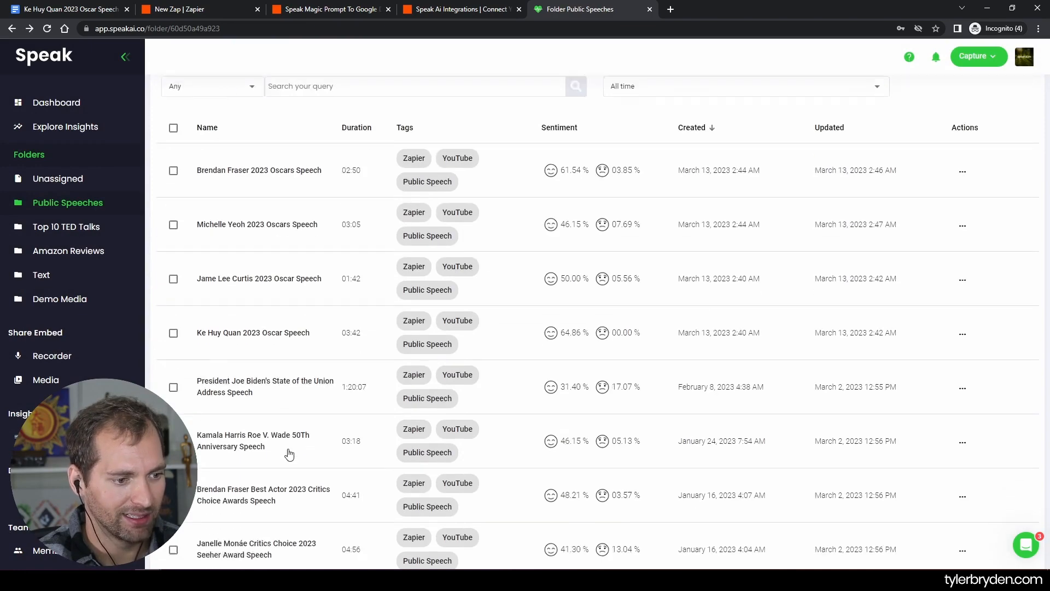
pyautogui.scroll(4, 289, 454)
pyautogui.click(272, 280)
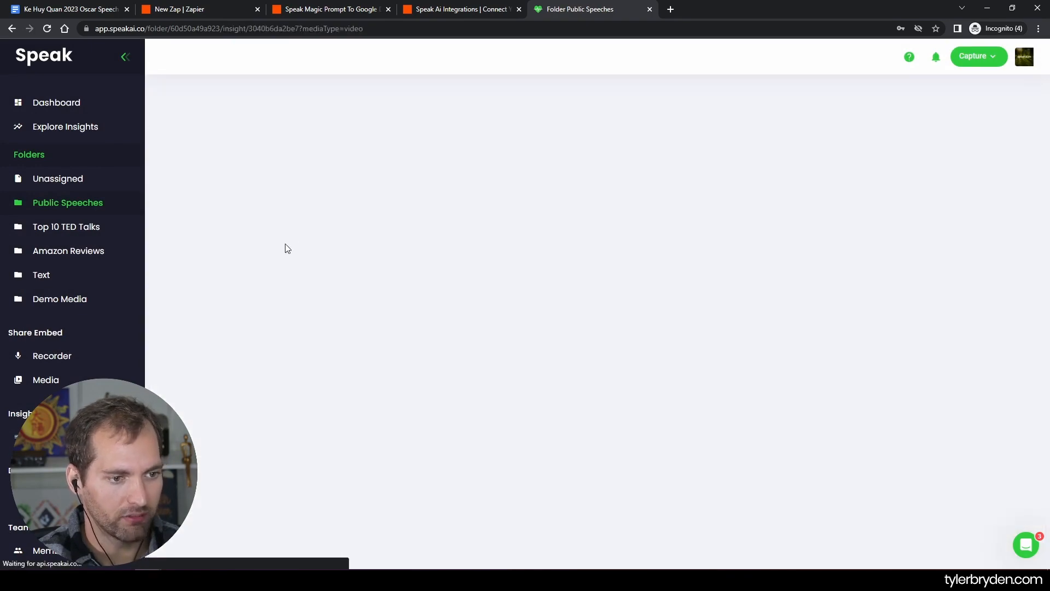
pyautogui.click(509, 99)
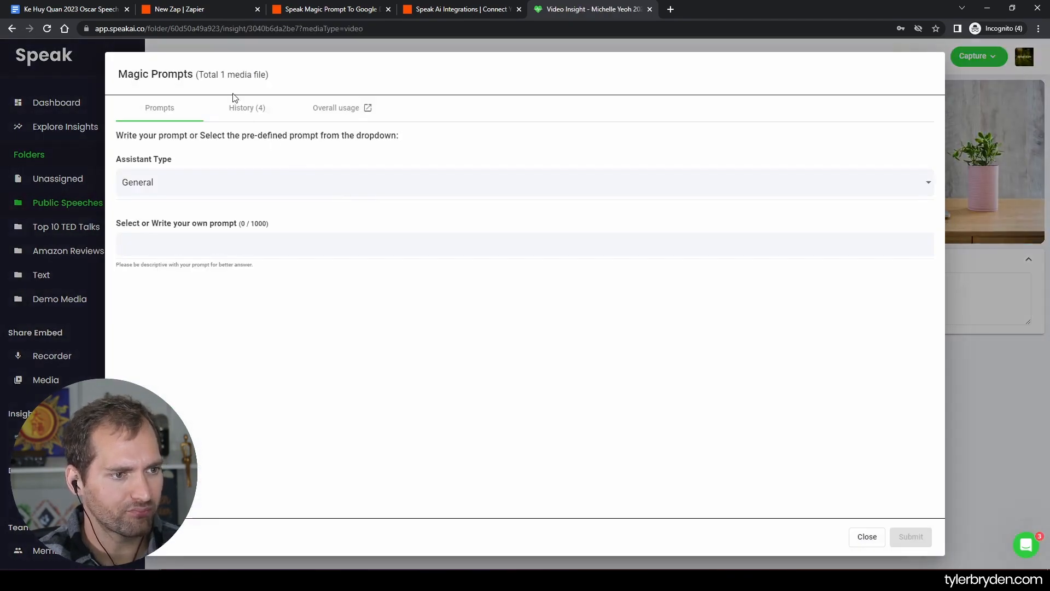
pyautogui.click(248, 109)
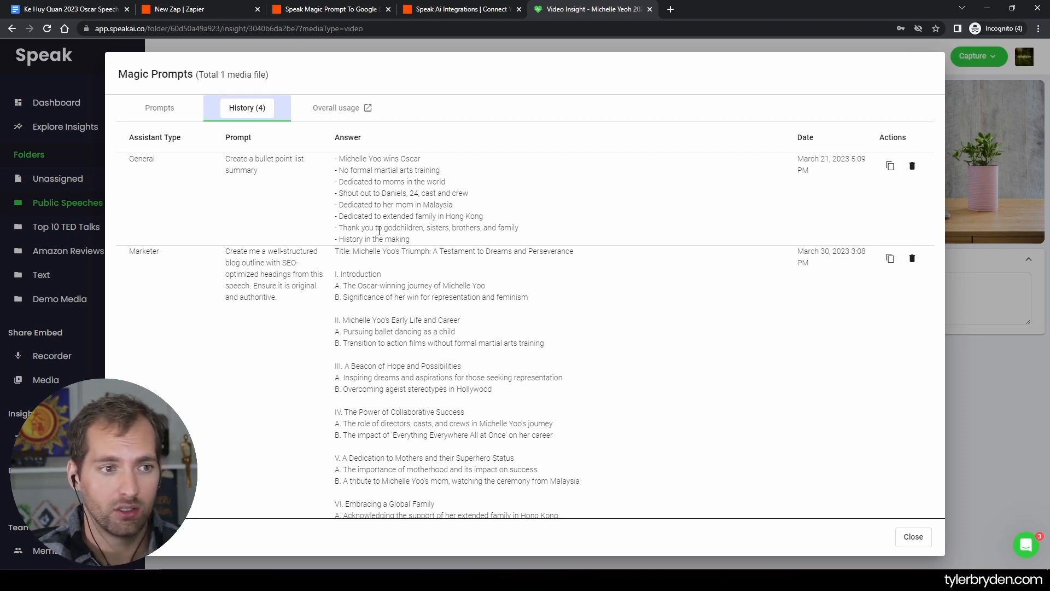
# Switch to the "Speak Magic Prompt To Google Doc" Zap in Zapier and review its trigger's app and event.
pyautogui.click(321, 4)
pyautogui.click(329, 118)
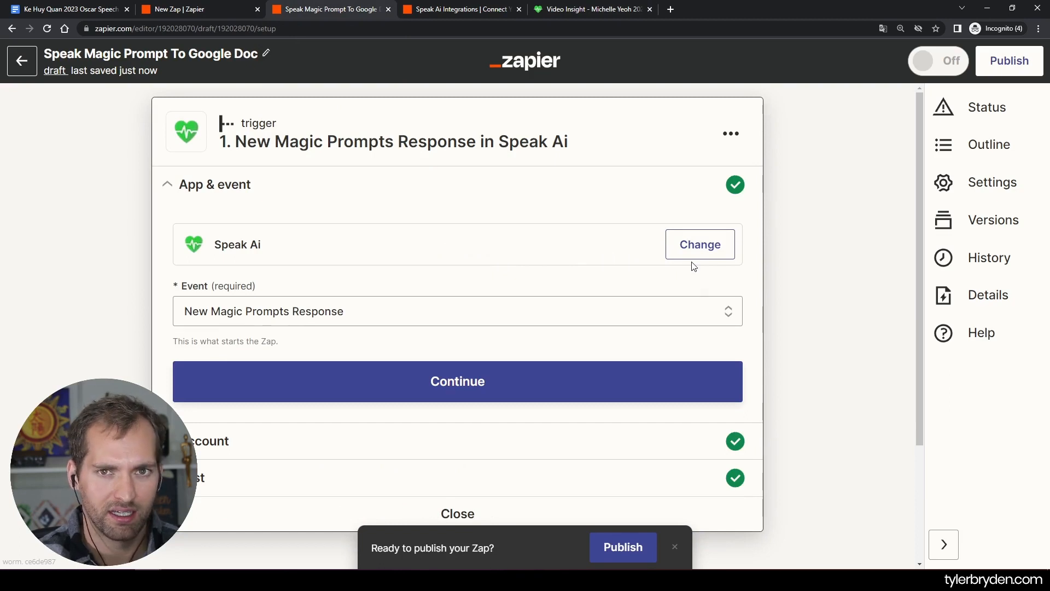
pyautogui.scroll(-2, 694, 267)
pyautogui.scroll(2, 694, 266)
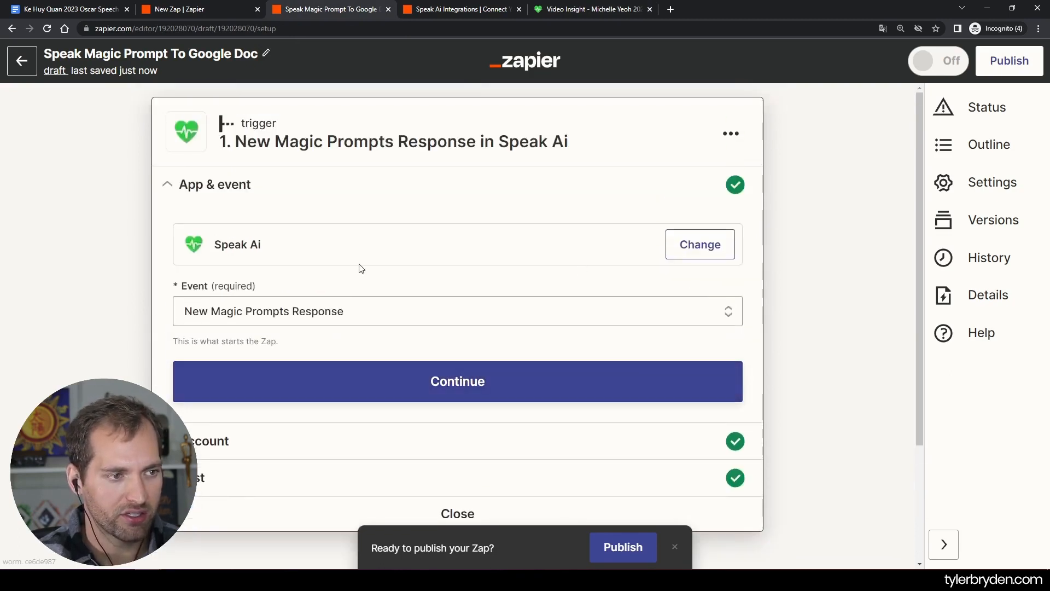
# In the new untitled Zap, set the trigger to Speak Ai with the event New Magic Prompts Response and proceed to its test.
pyautogui.click(178, 5)
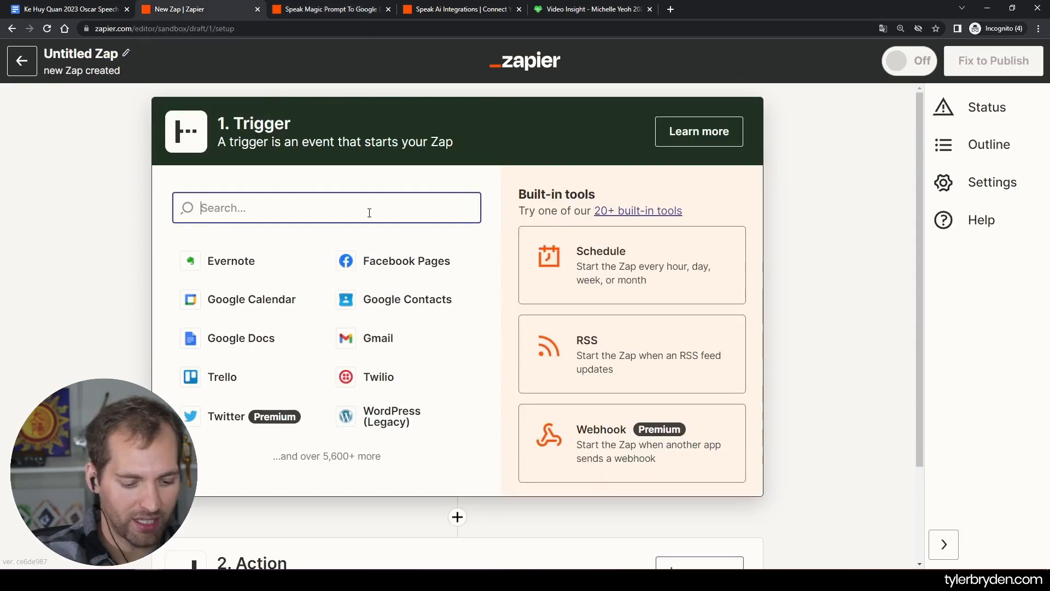
pyautogui.write('speak')
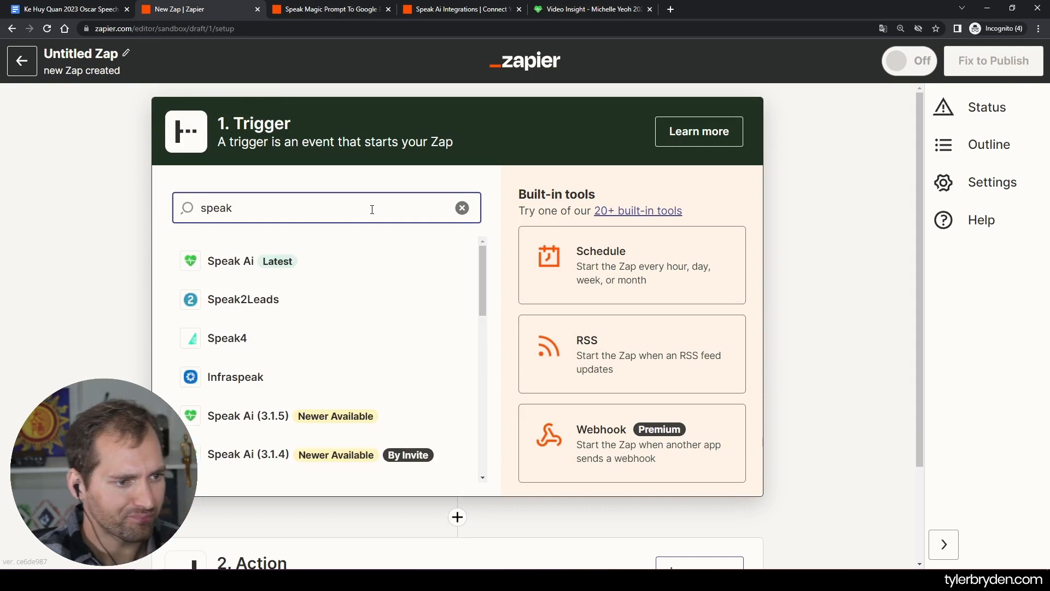
pyautogui.click(244, 263)
pyautogui.click(303, 318)
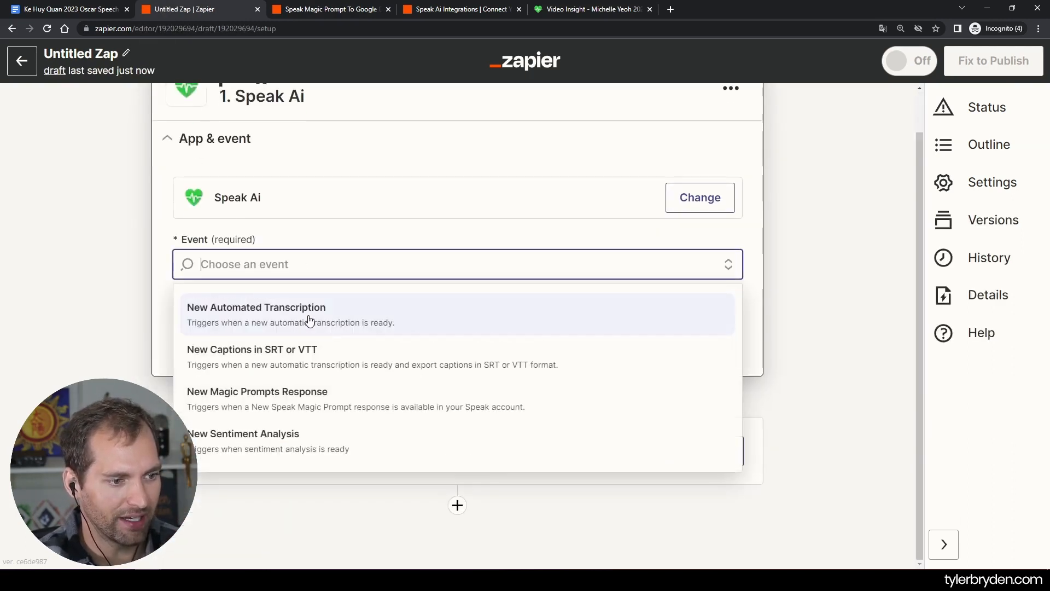
pyautogui.click(344, 402)
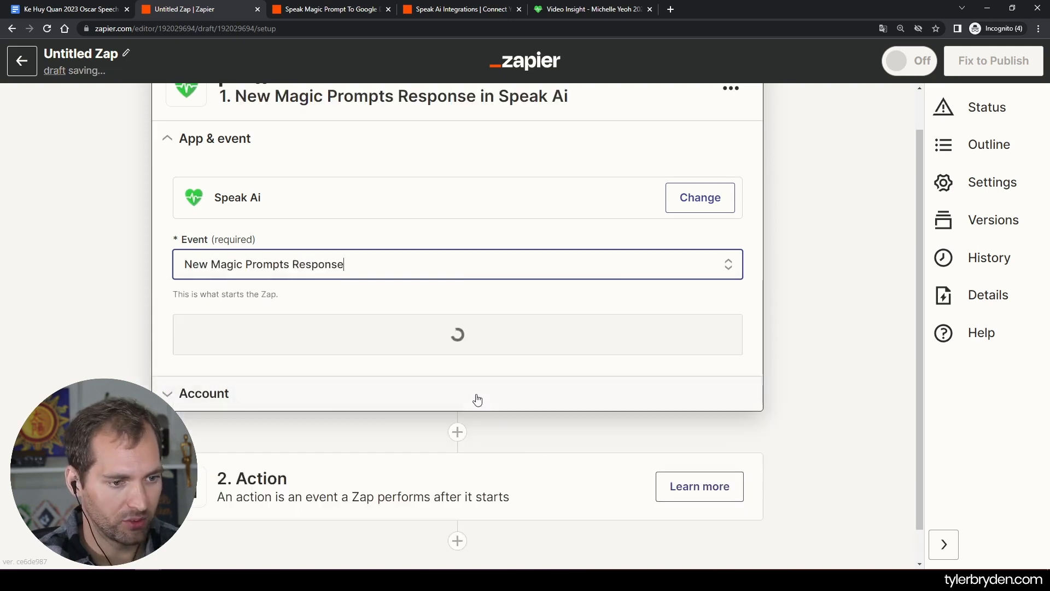
pyautogui.click(487, 350)
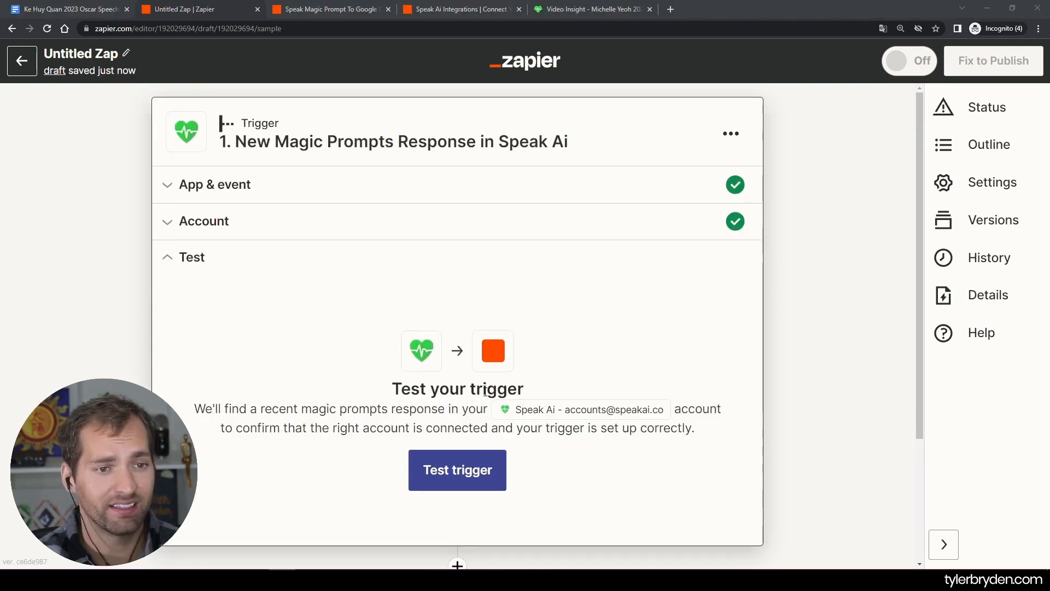
# Test the trigger, select Magic Prompts Response B as the sample record, and review its fields.
pyautogui.click(445, 482)
pyautogui.scroll(-2, 489, 326)
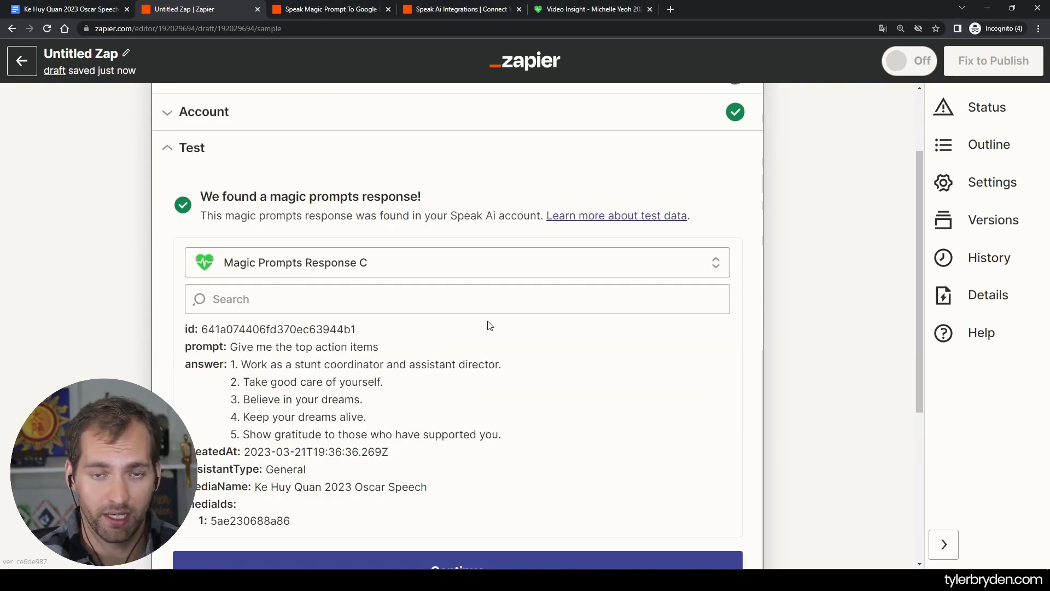
pyautogui.click(368, 263)
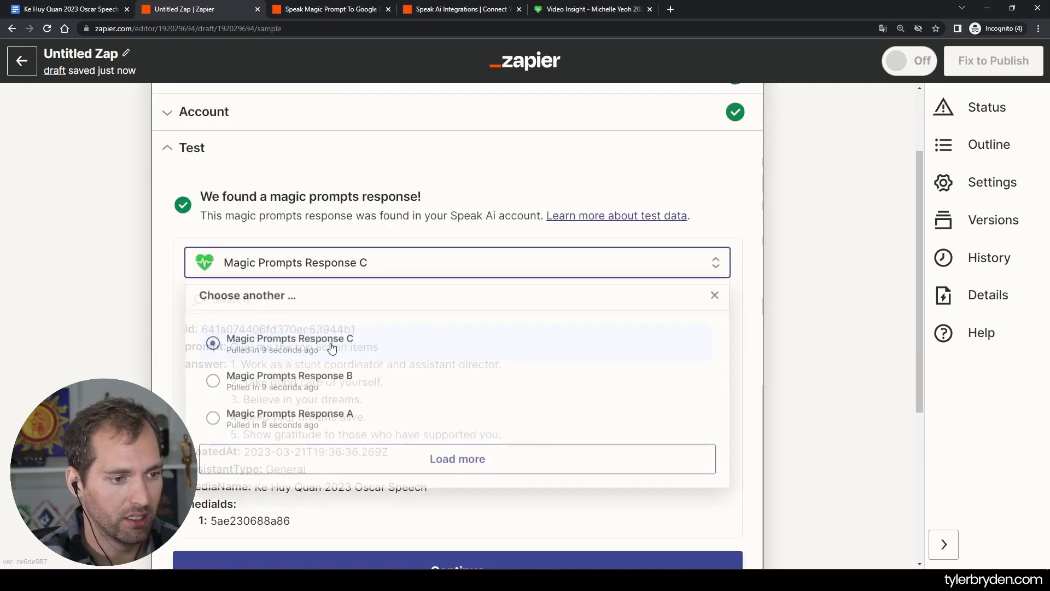
pyautogui.click(437, 451)
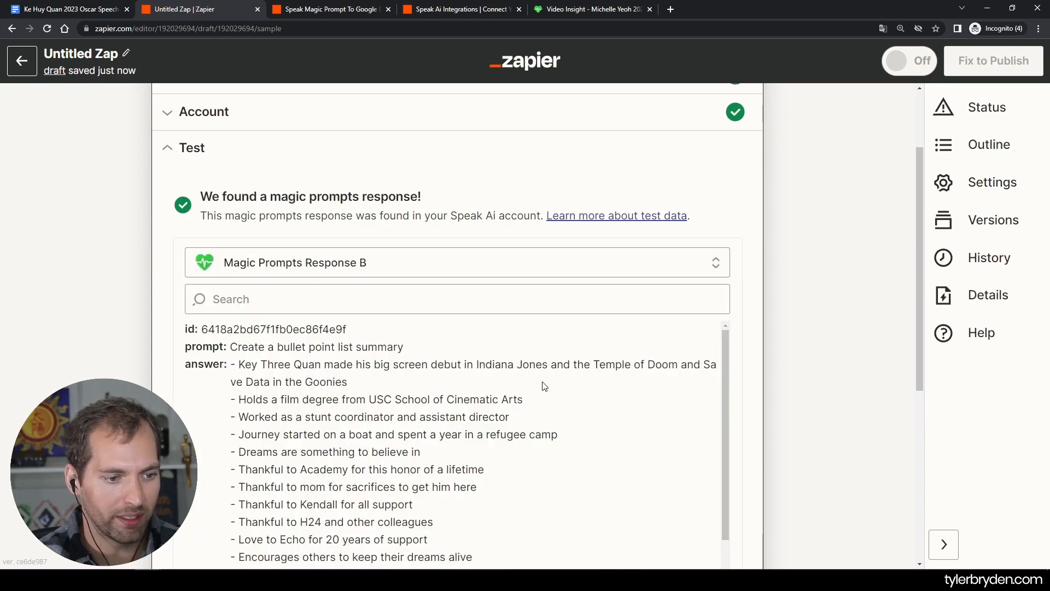
pyautogui.scroll(-1, 544, 387)
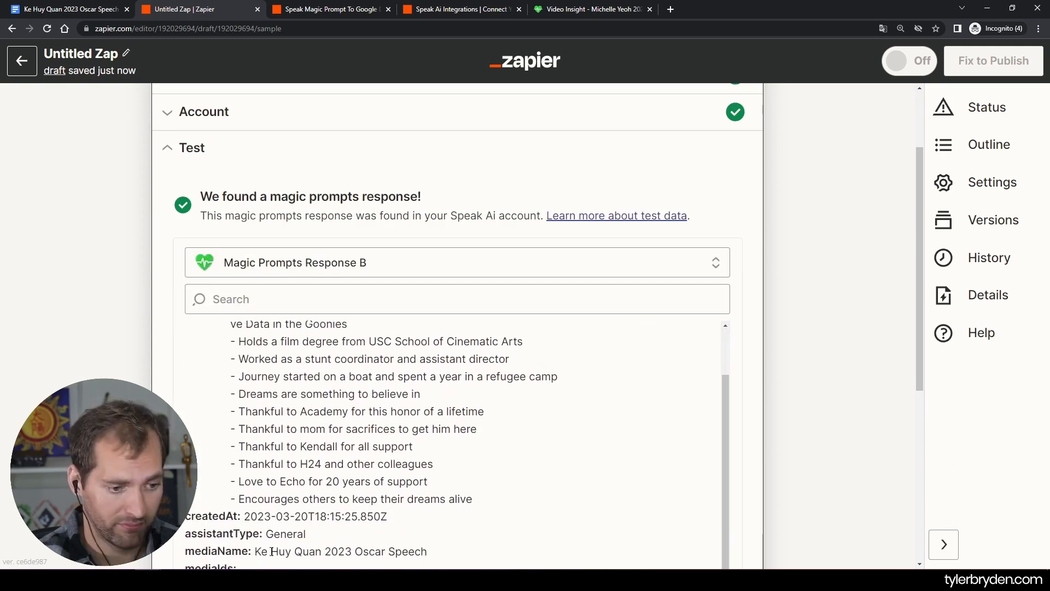
pyautogui.scroll(1, 370, 411)
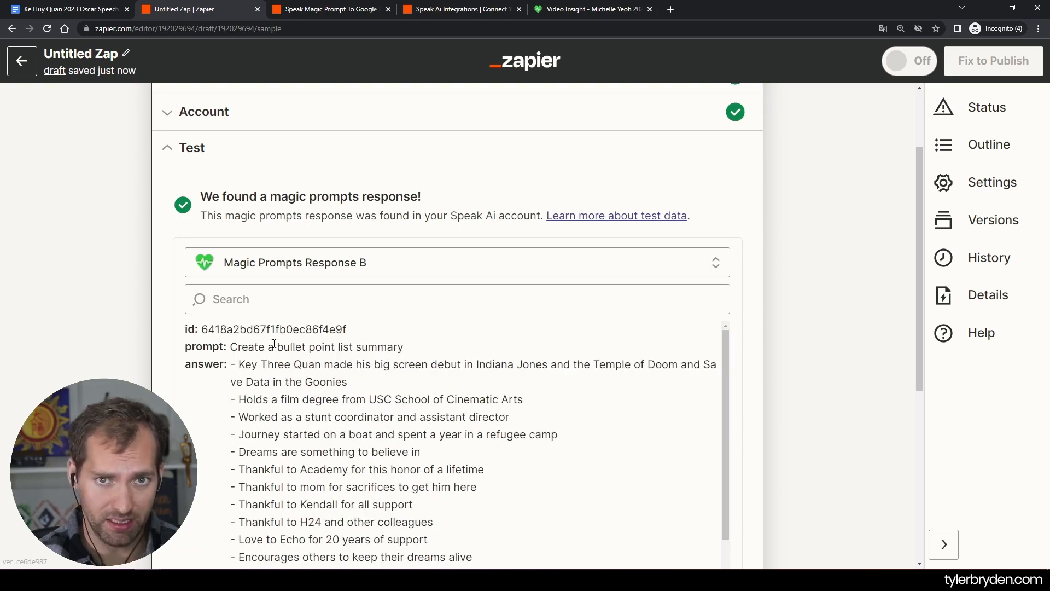
# Select Magic Prompts Response A as the trigger's sample record and examine its prompt, answer and media details.
pyautogui.click(346, 274)
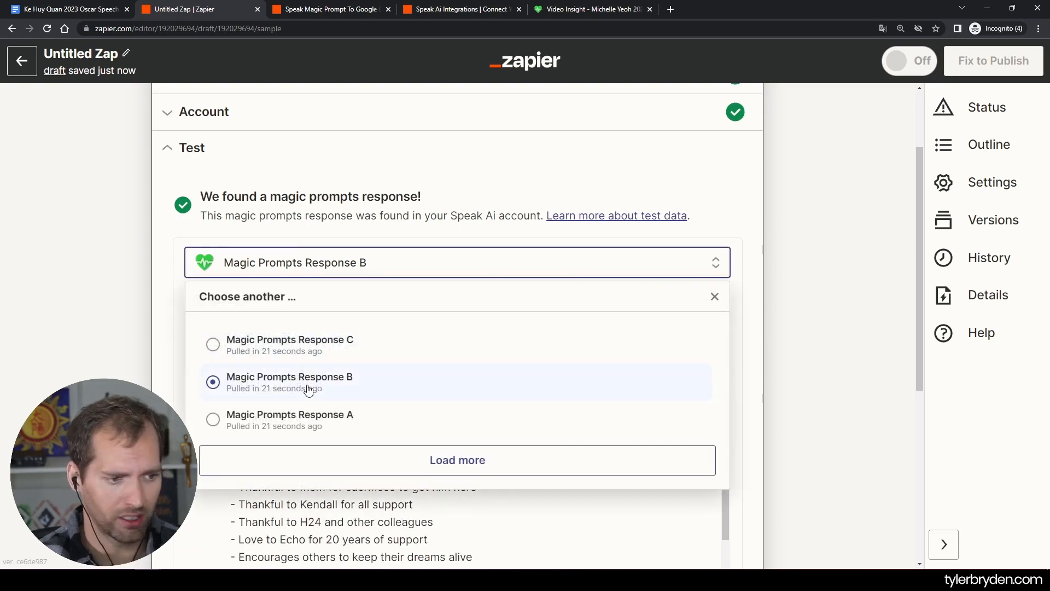
pyautogui.click(314, 415)
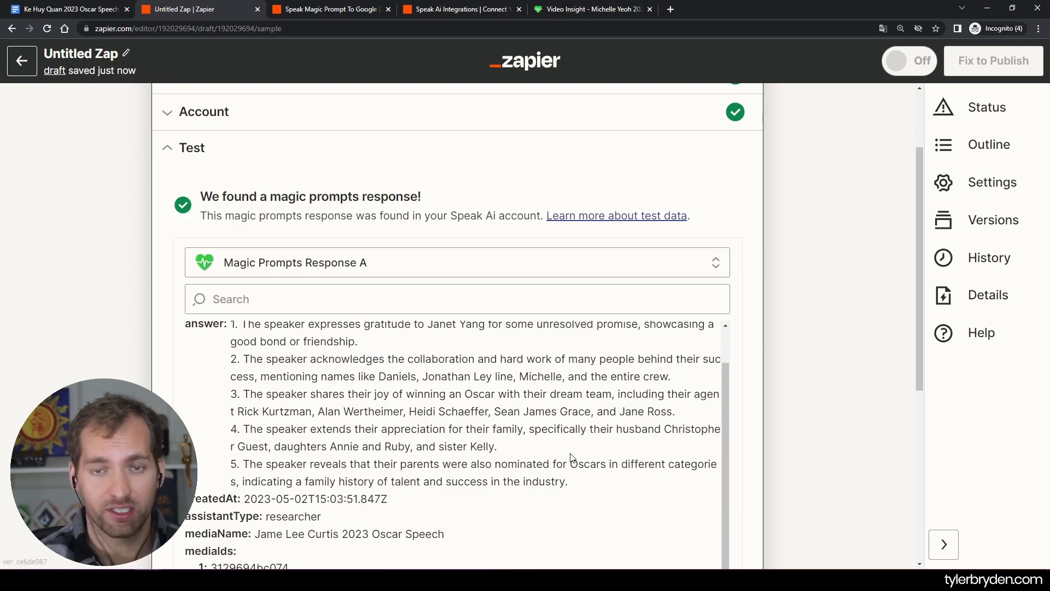
pyautogui.scroll(3, 571, 460)
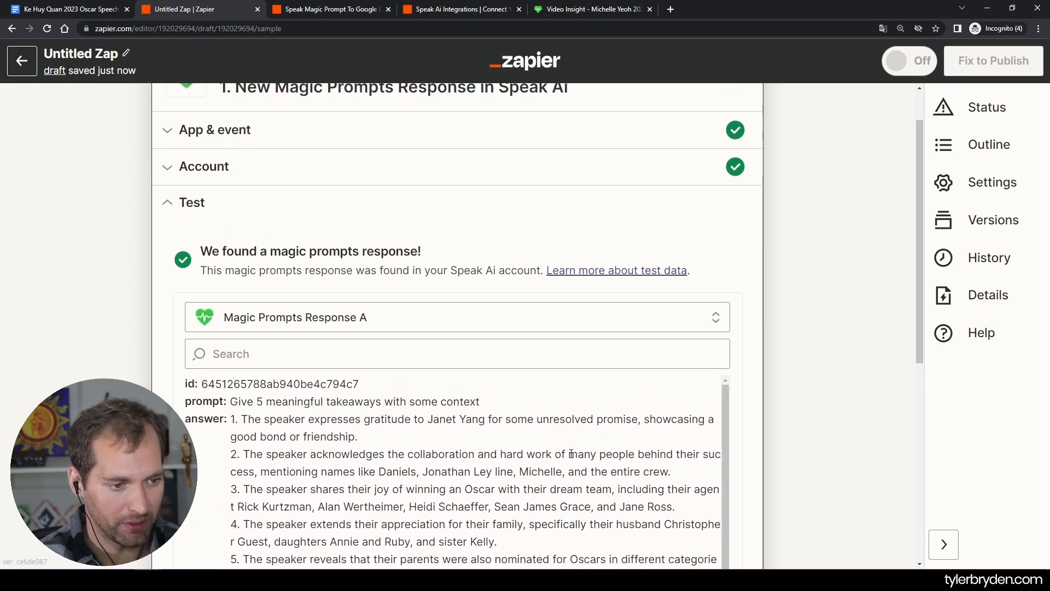
pyautogui.scroll(-2, 576, 484)
pyautogui.scroll(-2, 580, 488)
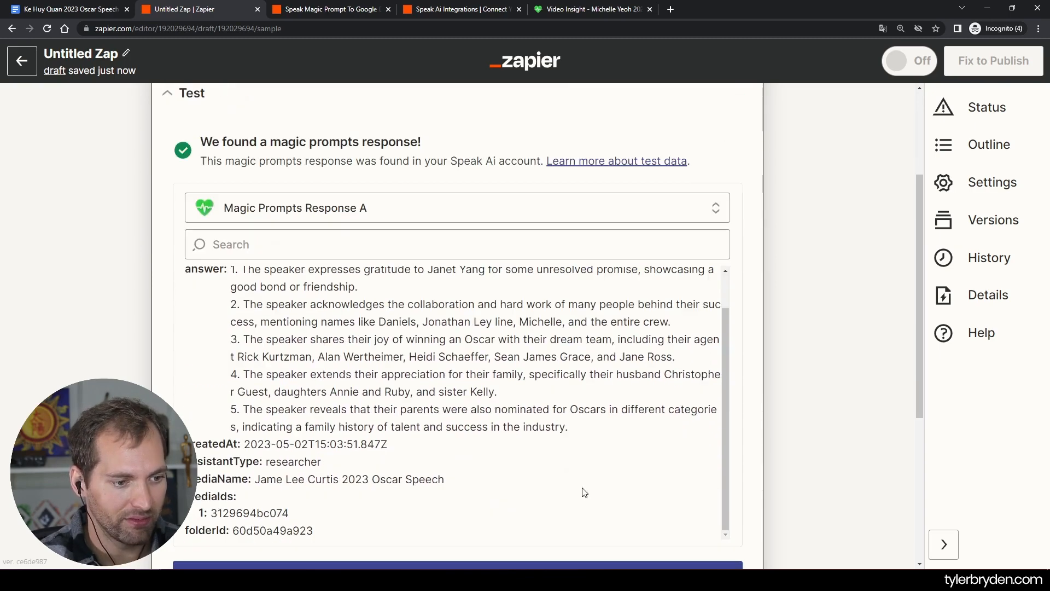
pyautogui.scroll(1, 354, 456)
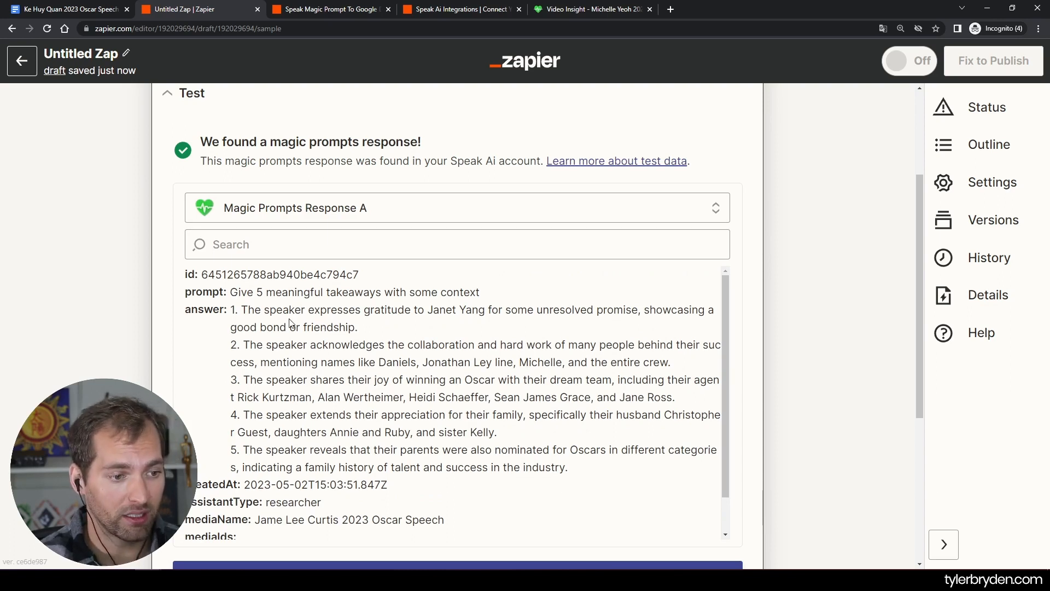
pyautogui.moveTo(248, 310); pyautogui.dragTo(622, 455)
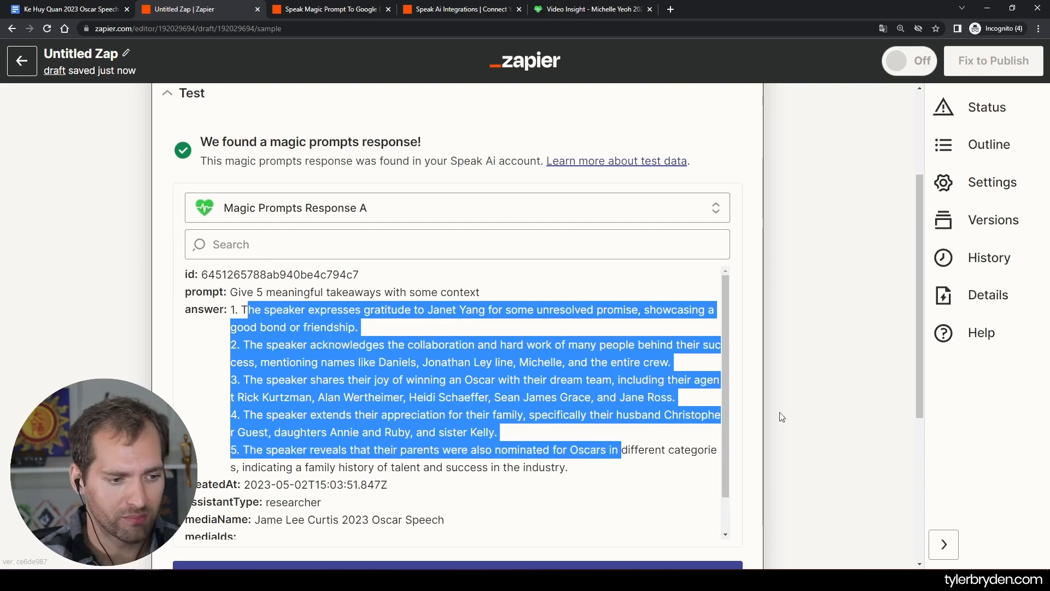
pyautogui.scroll(-2, 544, 445)
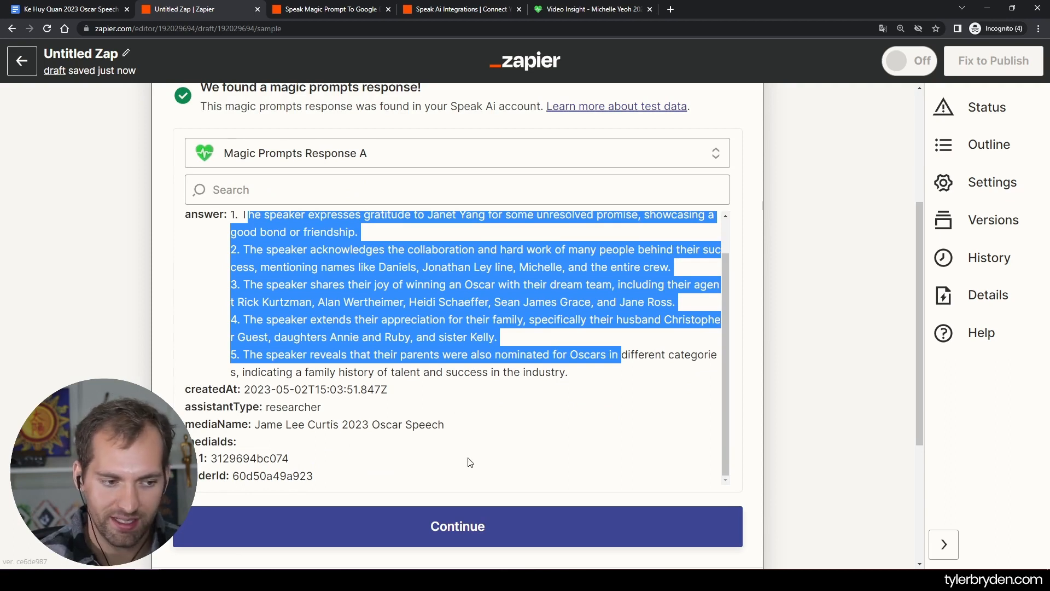
# Accept the trigger sample, set the action to Google Docs with the event Create Document from Text, and proceed past its account to the action fields.
pyautogui.scroll(-4, 561, 444)
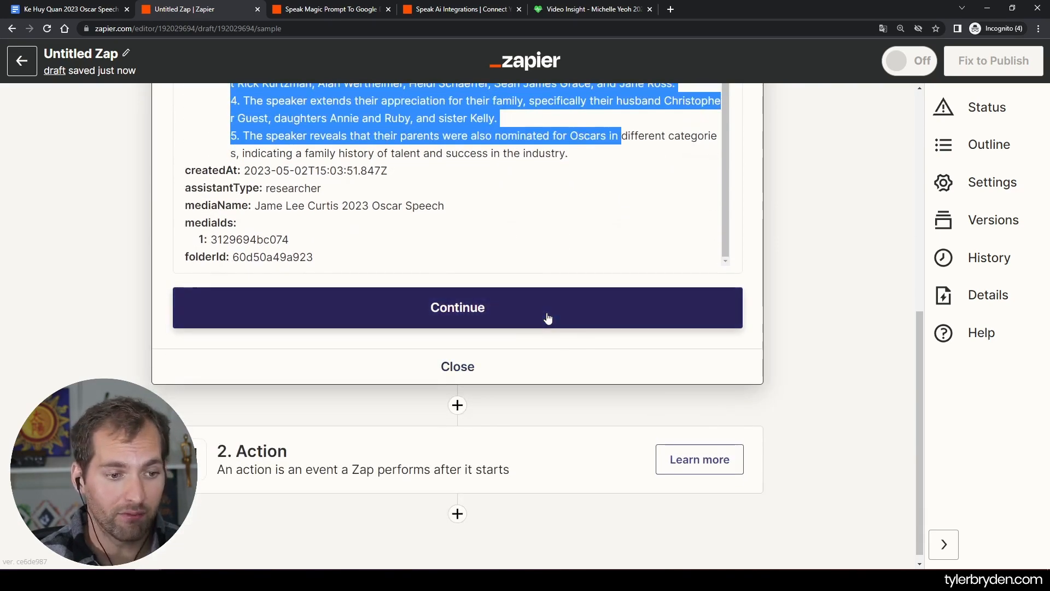
pyautogui.click(548, 318)
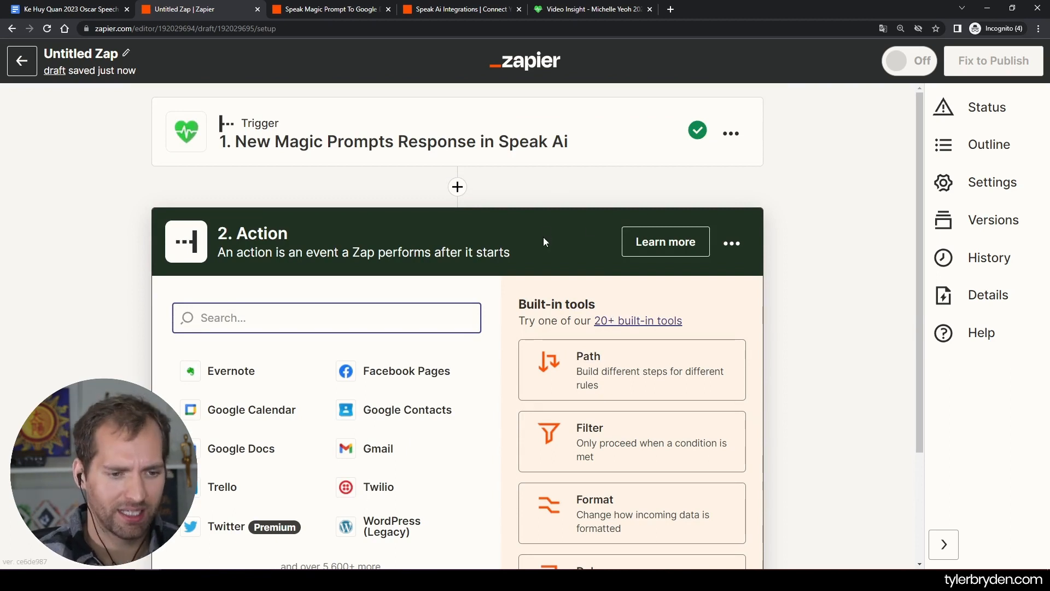
pyautogui.scroll(-2, 449, 415)
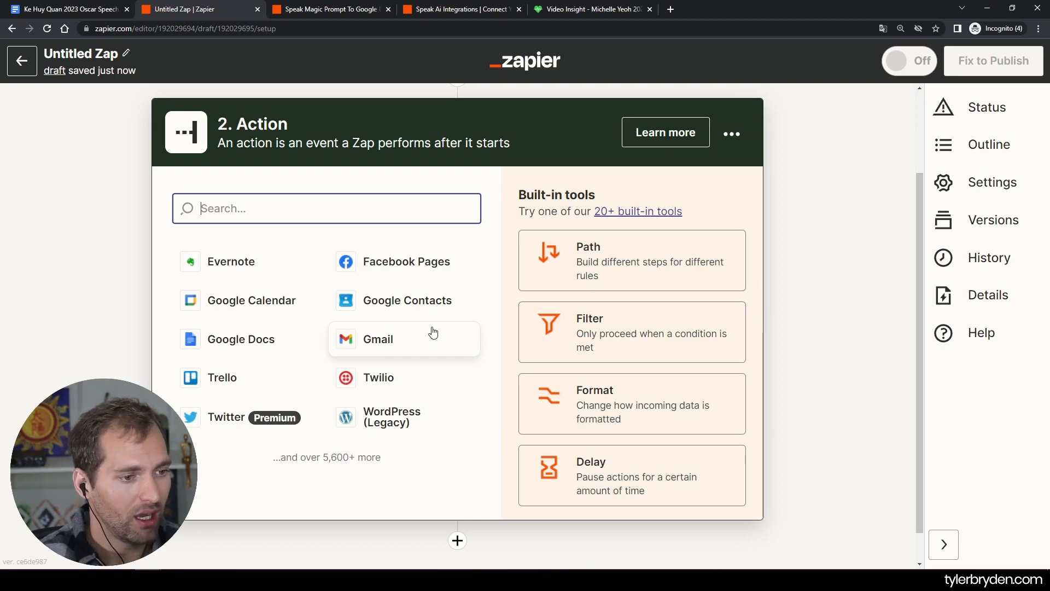
pyautogui.click(236, 340)
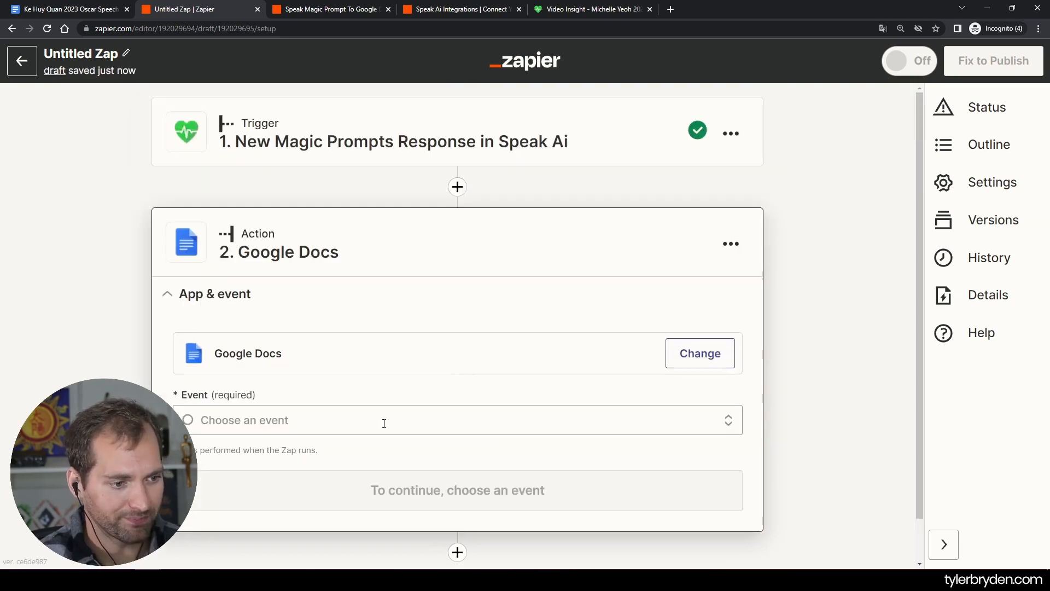
pyautogui.click(384, 420)
pyautogui.scroll(-1, 553, 378)
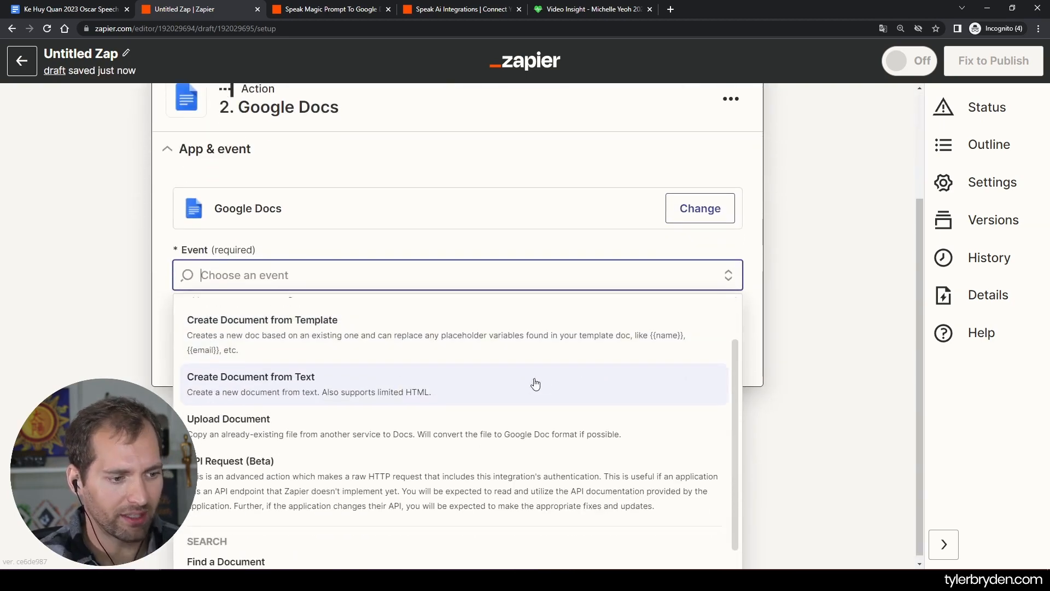
pyautogui.click(386, 394)
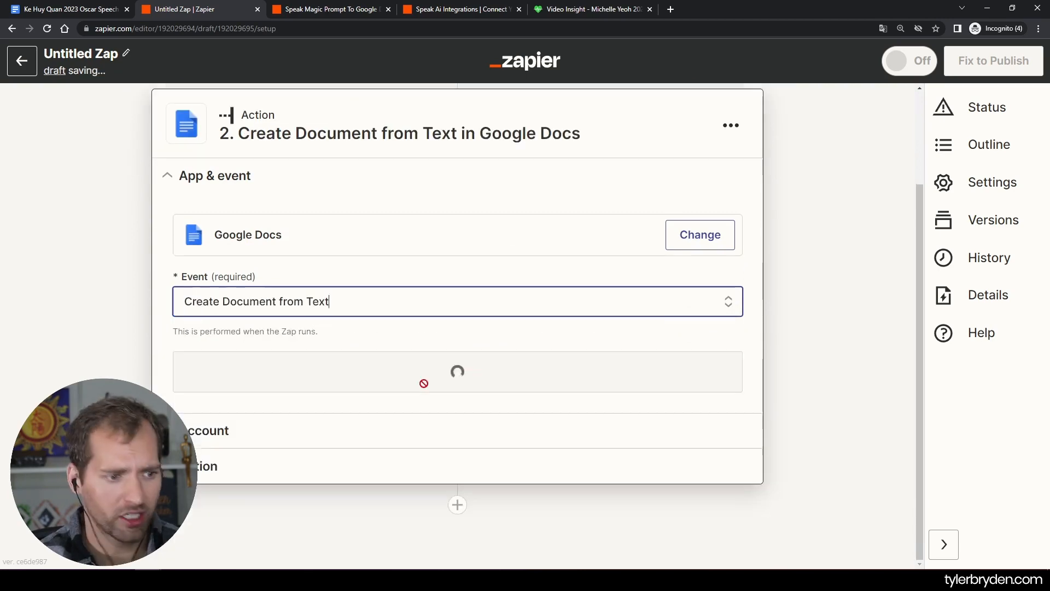
pyautogui.click(549, 382)
pyautogui.click(215, 406)
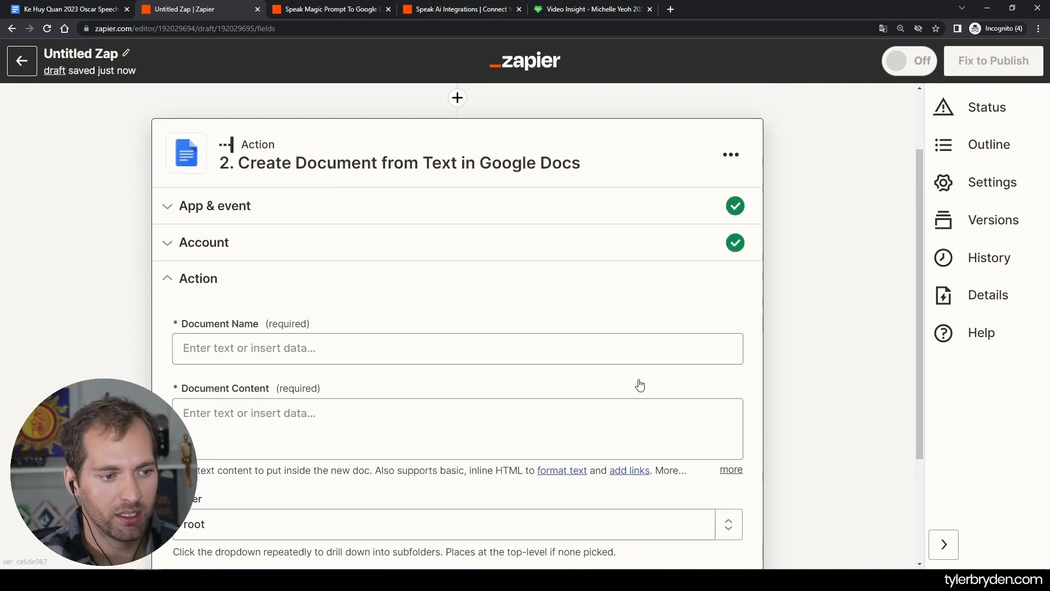
# Map the Document Name to the trigger's Media or Folder name field.
pyautogui.scroll(-3, 575, 394)
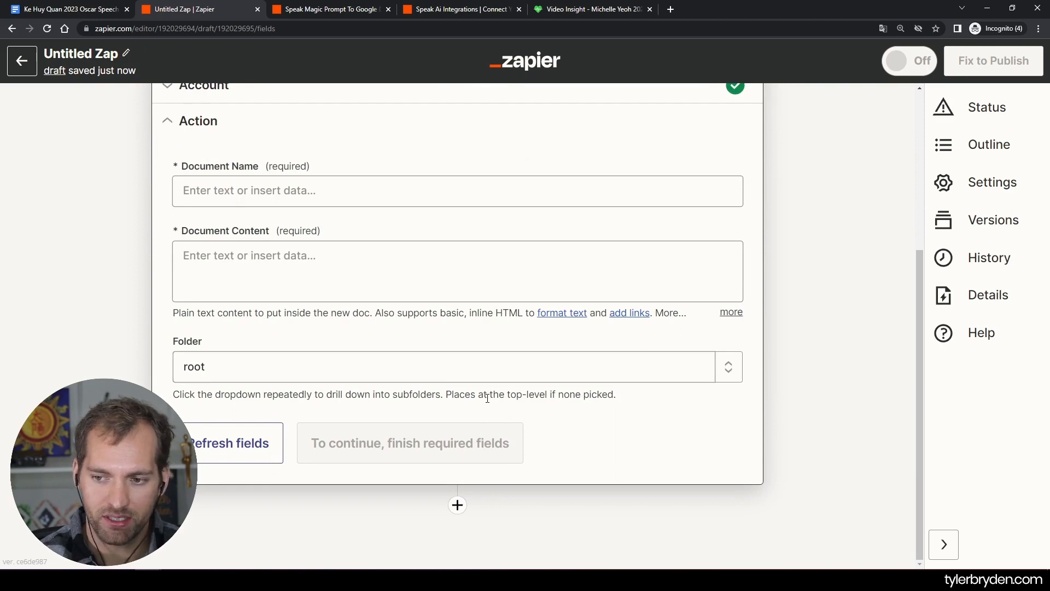
pyautogui.click(244, 189)
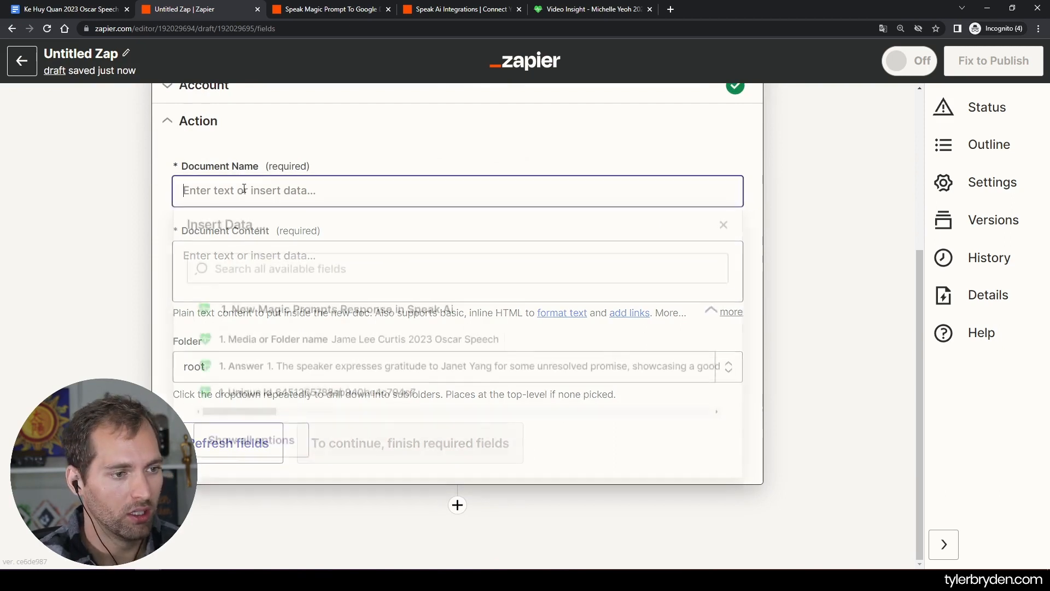
pyautogui.click(252, 441)
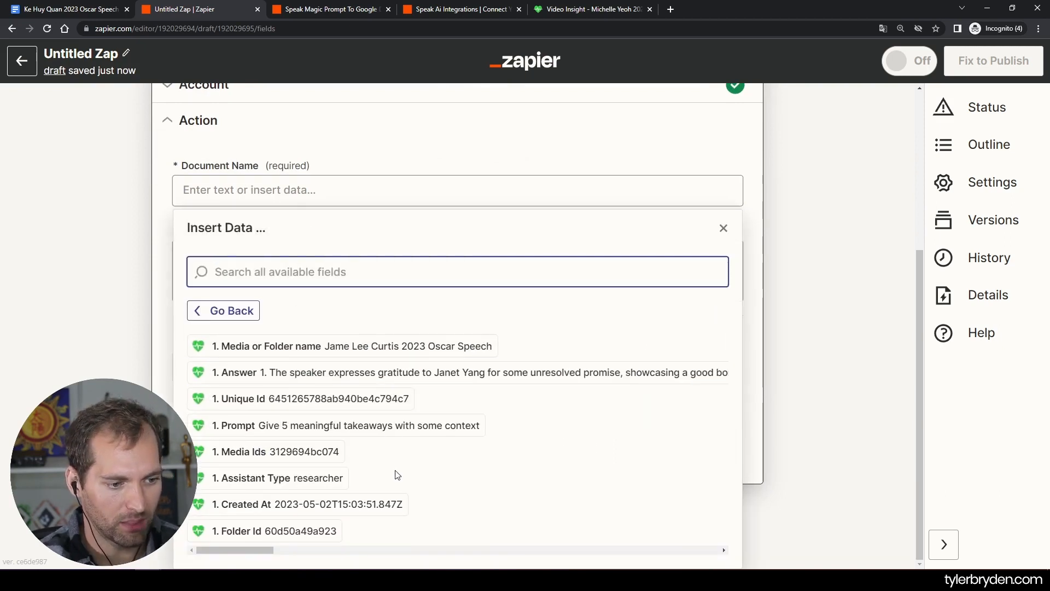
pyautogui.click(372, 346)
pyautogui.click(104, 345)
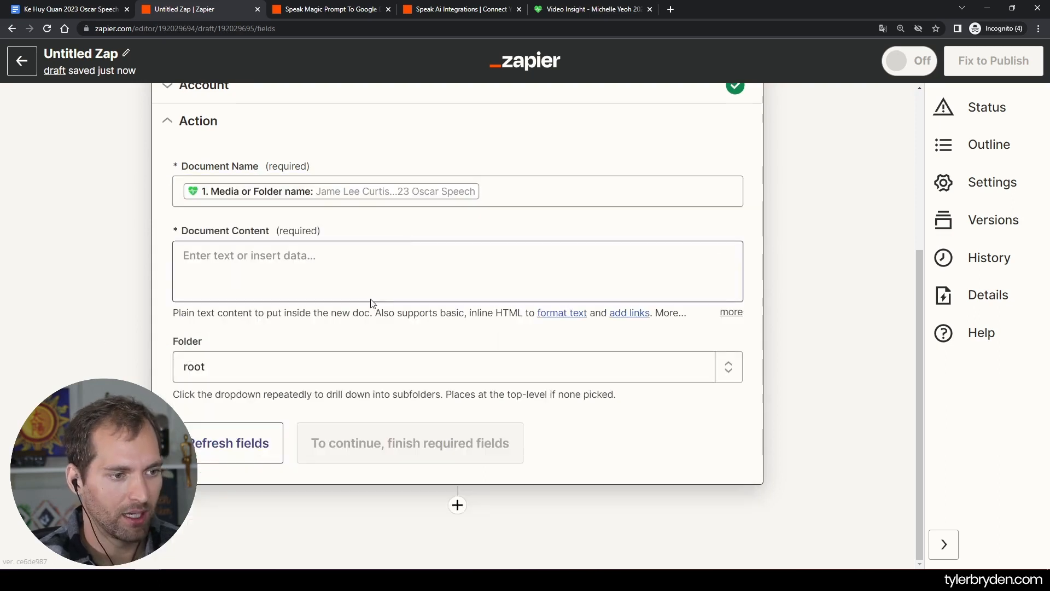
# Insert the trigger's Prompt field in the Document Content, with the label "Prompt:" on the line above it.
pyautogui.click(342, 275)
pyautogui.click(276, 537)
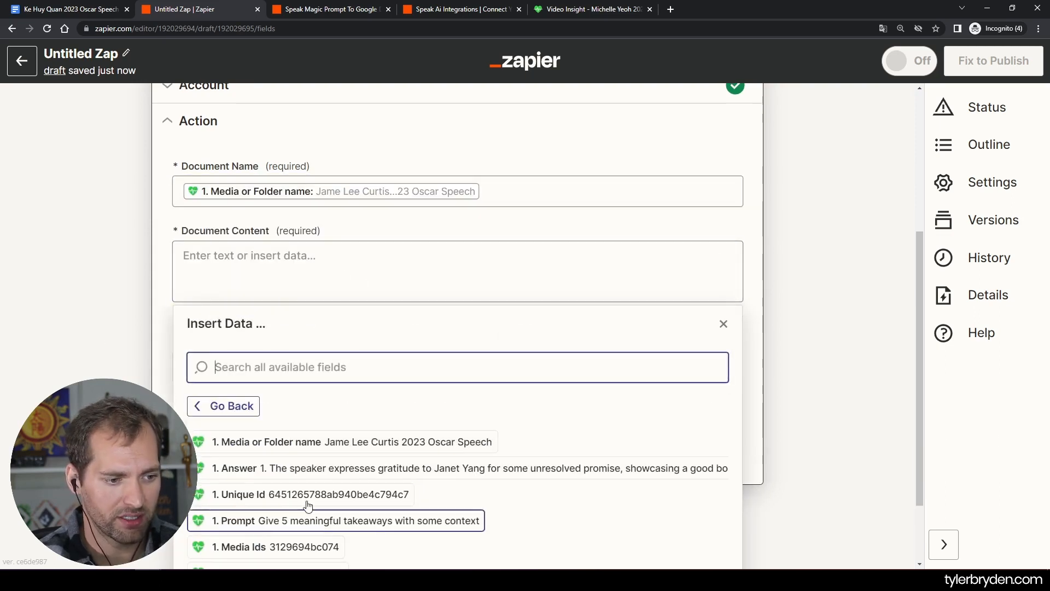
pyautogui.scroll(-2, 308, 506)
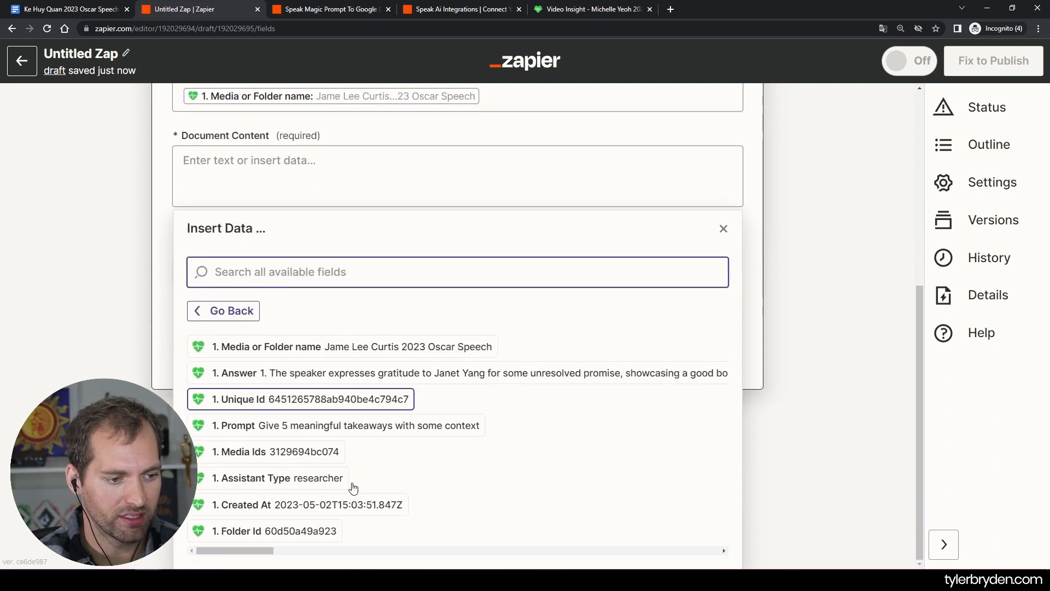
pyautogui.click(361, 426)
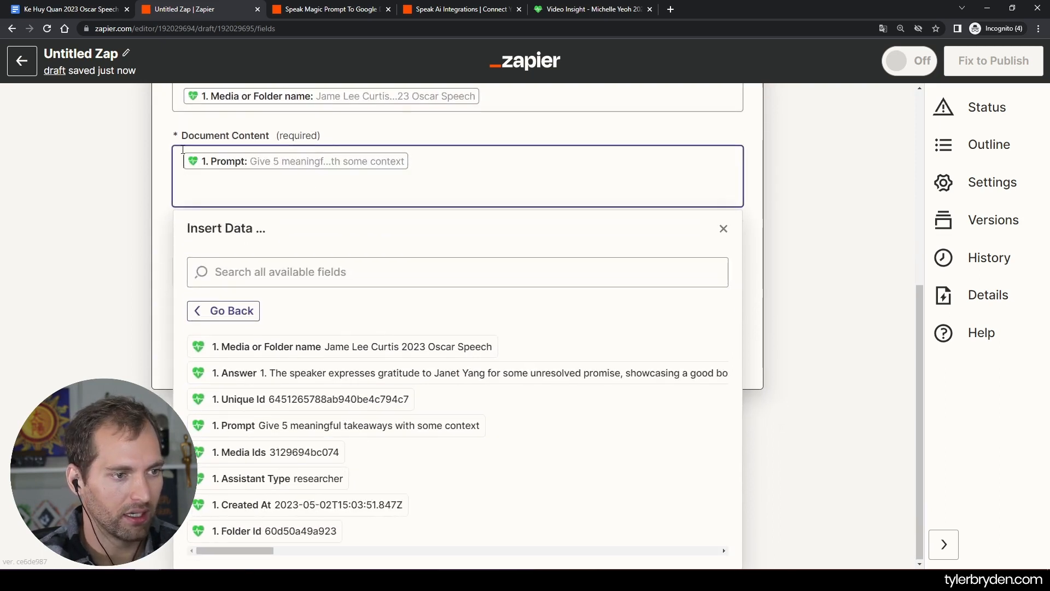
pyautogui.press('Return')
pyautogui.press('Return')
pyautogui.press('Up')
pyautogui.press('Up')
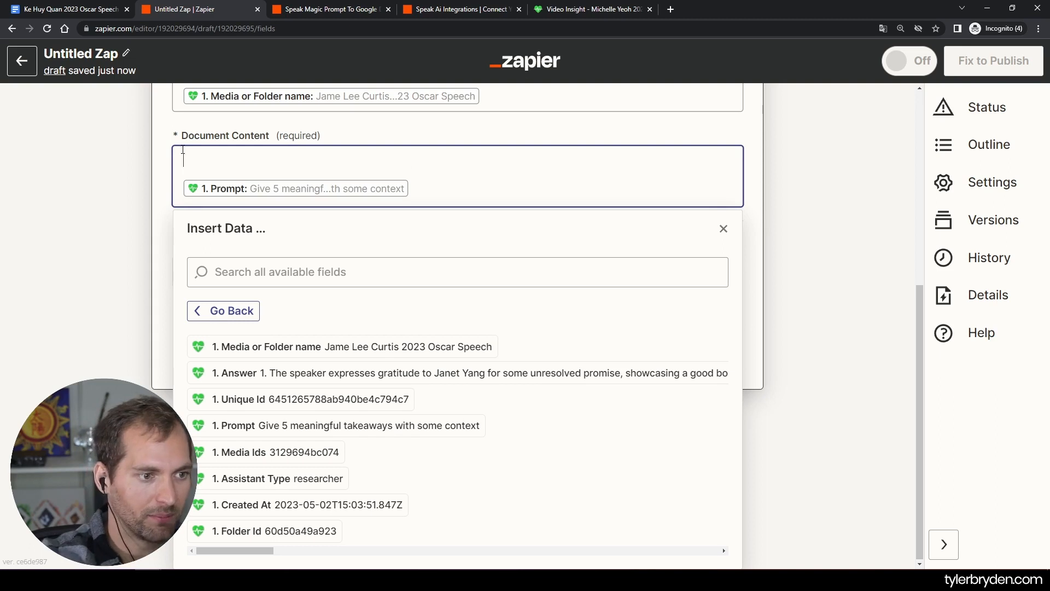
pyautogui.write('Prompt')
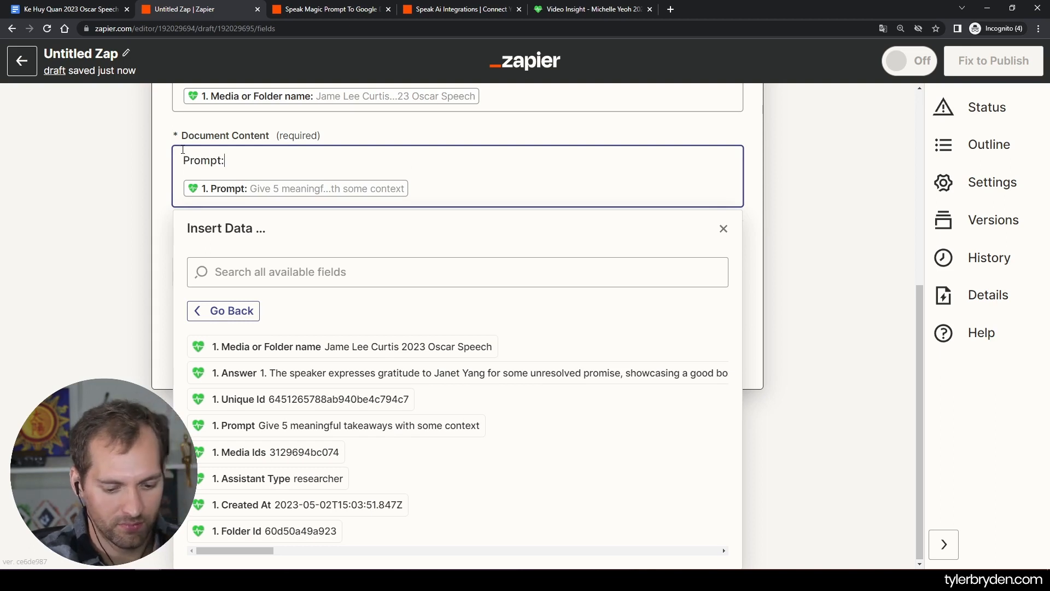
pyautogui.write(':')
# Below the prompt in the Document Content, add the label "Answer:" and the trigger's Answer field on the line beneath it.
pyautogui.click(449, 184)
pyautogui.press('Return')
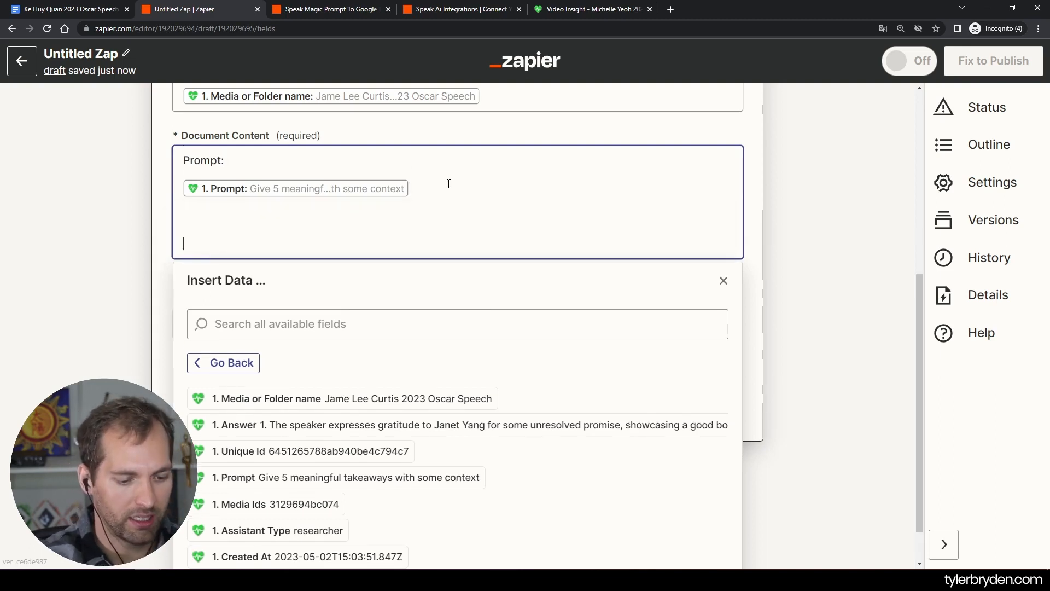
pyautogui.write('Answer:')
pyautogui.press('Return')
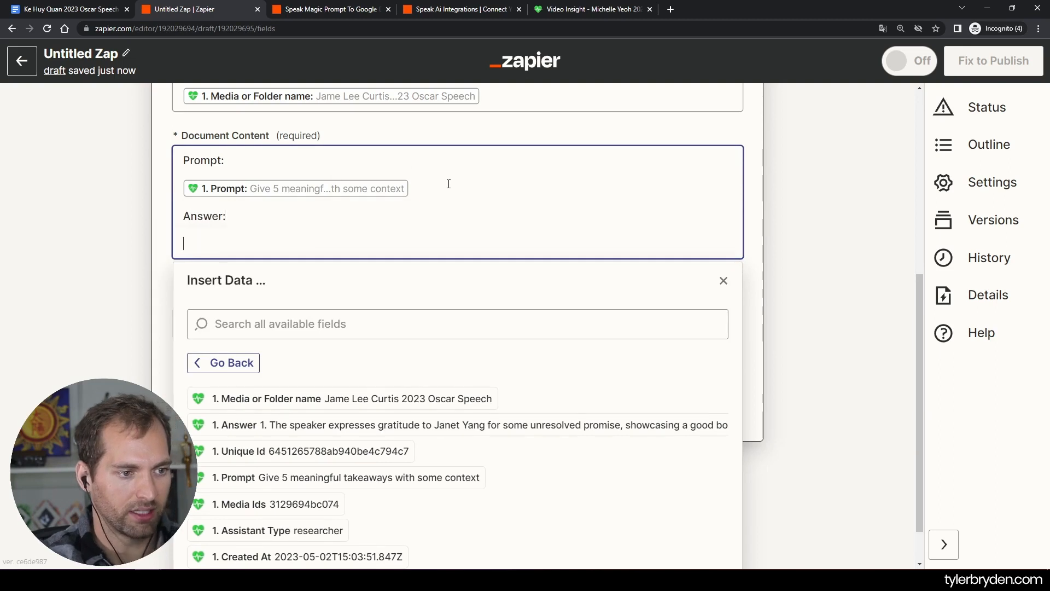
pyautogui.scroll(-1, 442, 306)
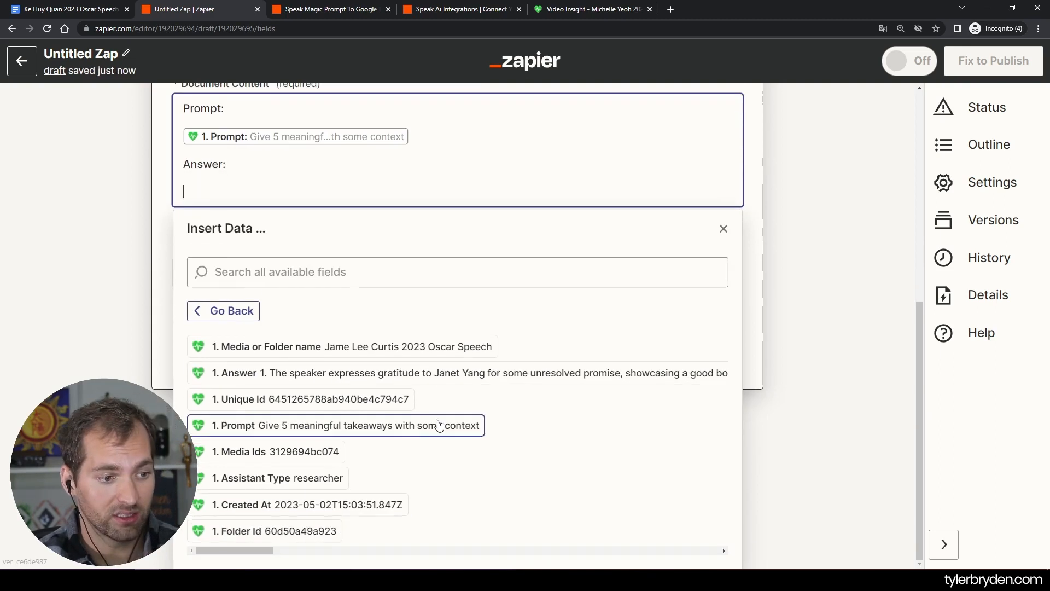
pyautogui.click(457, 374)
pyautogui.click(796, 220)
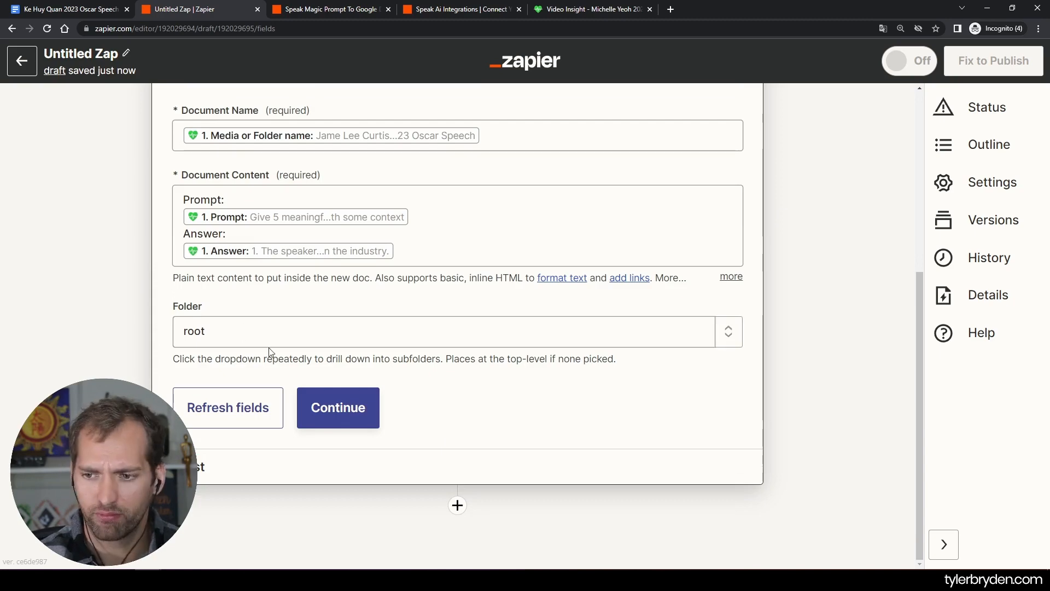
# Continue to the action's test, run it, and check the prompt and answer in the new Google Doc.
pyautogui.click(342, 412)
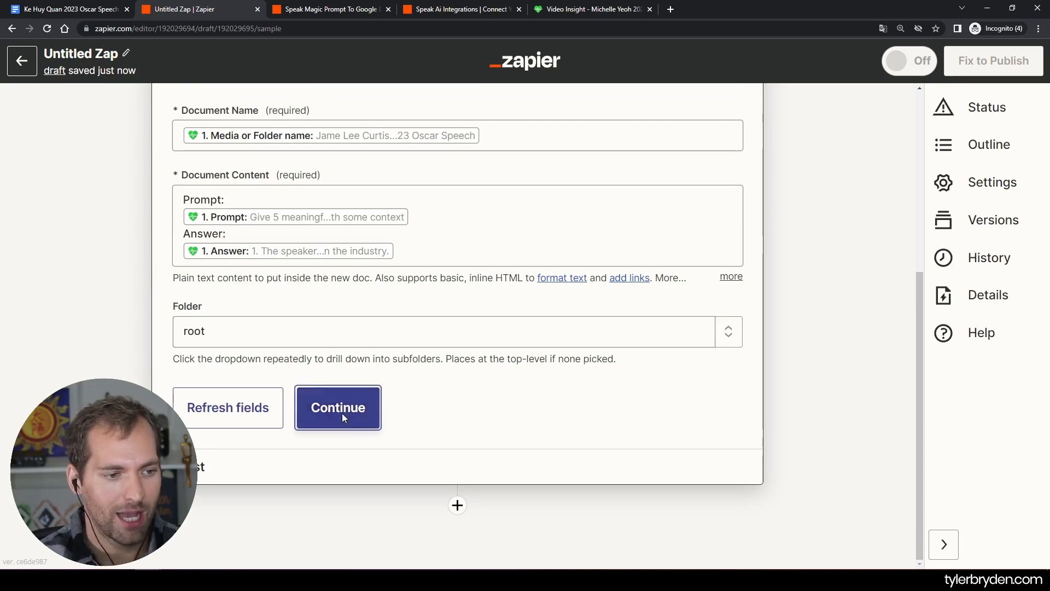
pyautogui.click(311, 547)
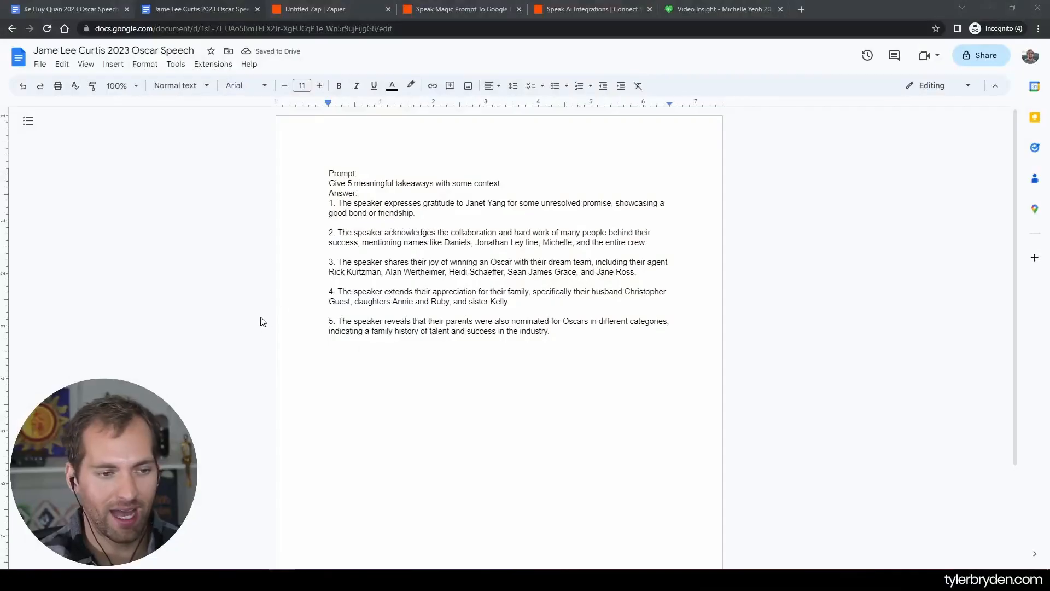
pyautogui.click(361, 173)
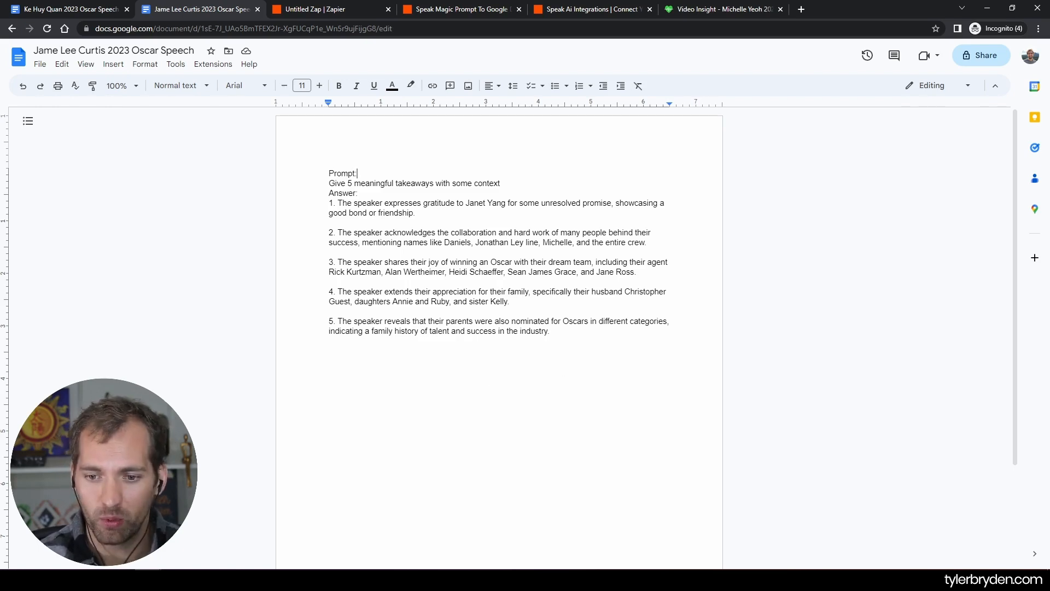
# Switch to Zapier's Speak Ai Integrations page and return to its beginning to view the overview.
pyautogui.click(558, 7)
pyautogui.scroll(10, 748, 297)
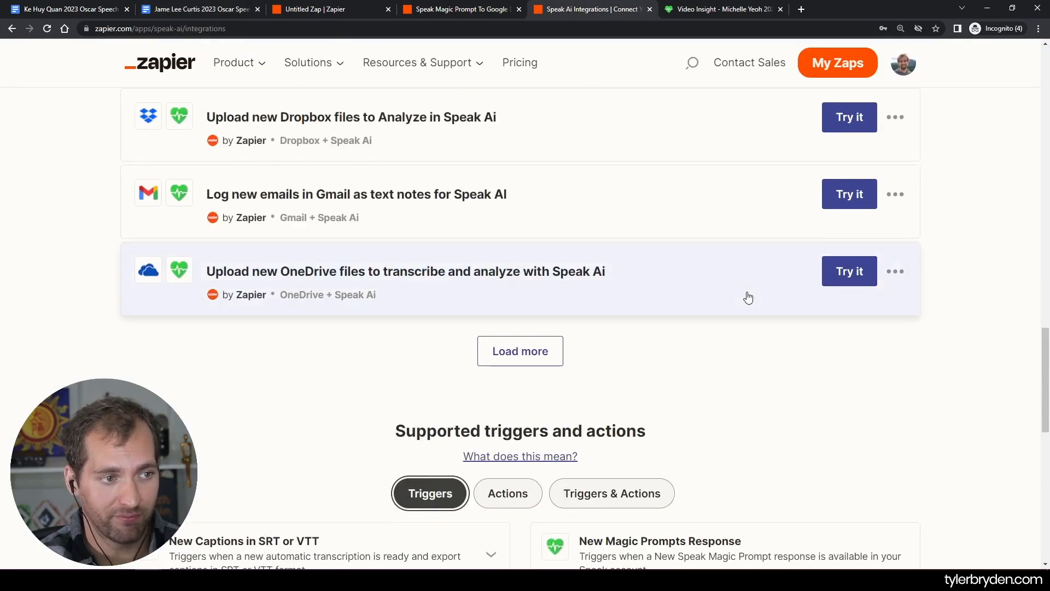
pyautogui.scroll(5, 729, 317)
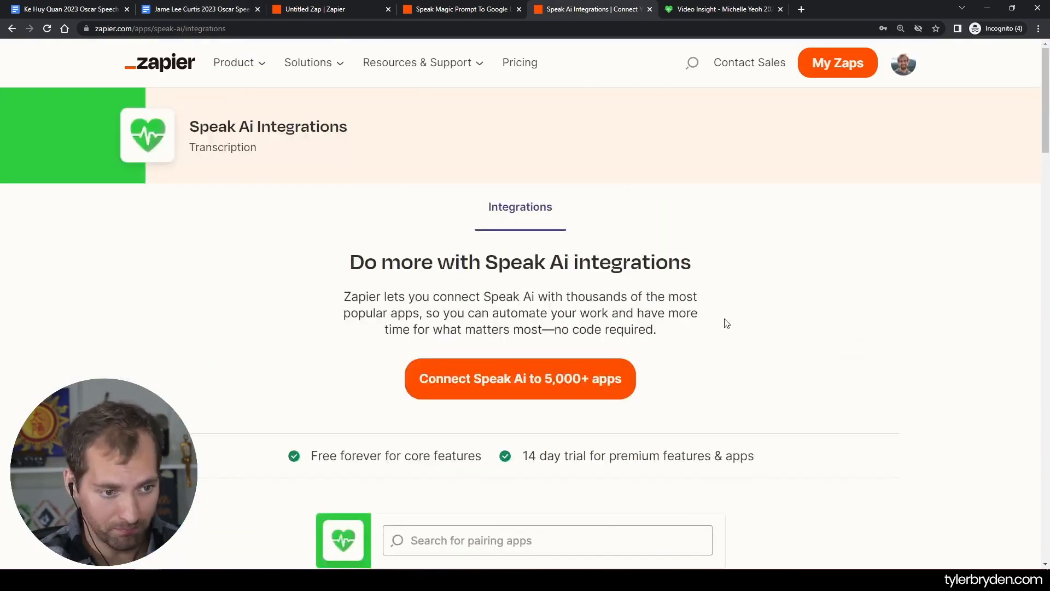